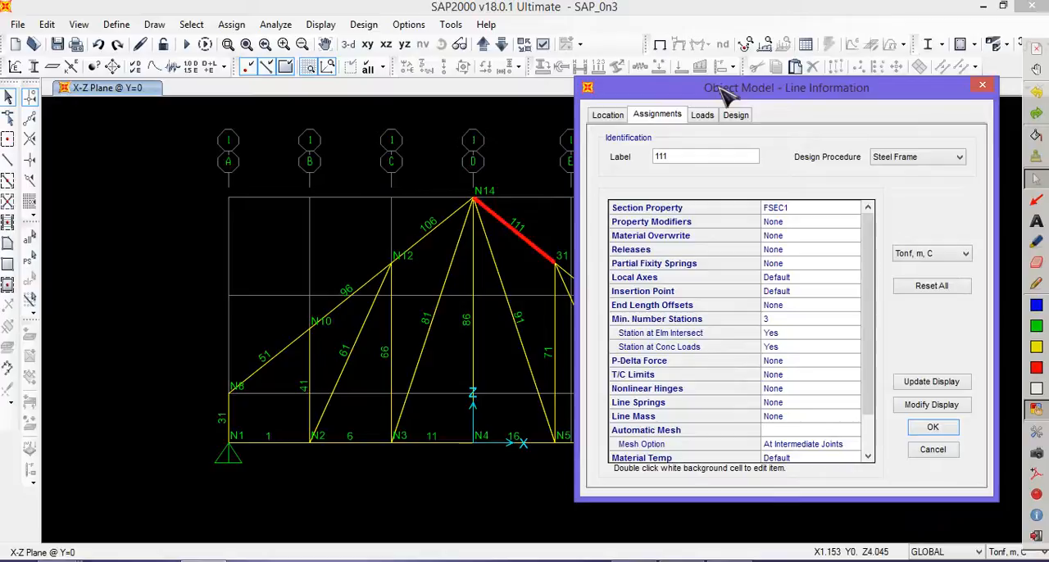
- Review the location data of frame 111, marking its length, start joint and end joint, and circle both joints on the truss
mouse_move(725, 92)
left_mouse_down()
mouse_move(712, 93)
mouse_move(727, 86)
left_mouse_up()
left_click(621, 108)
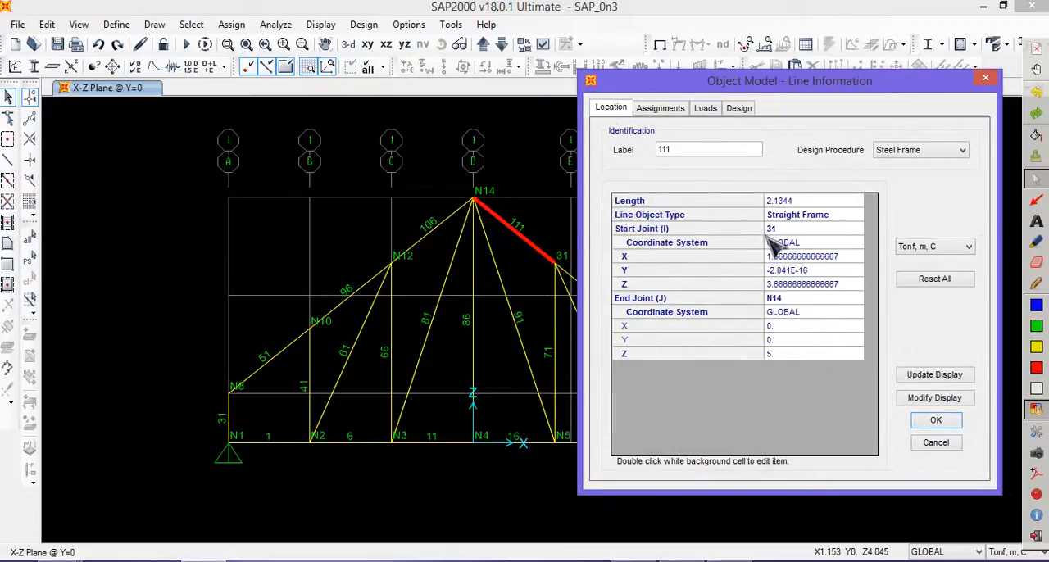
left_click(1036, 282)
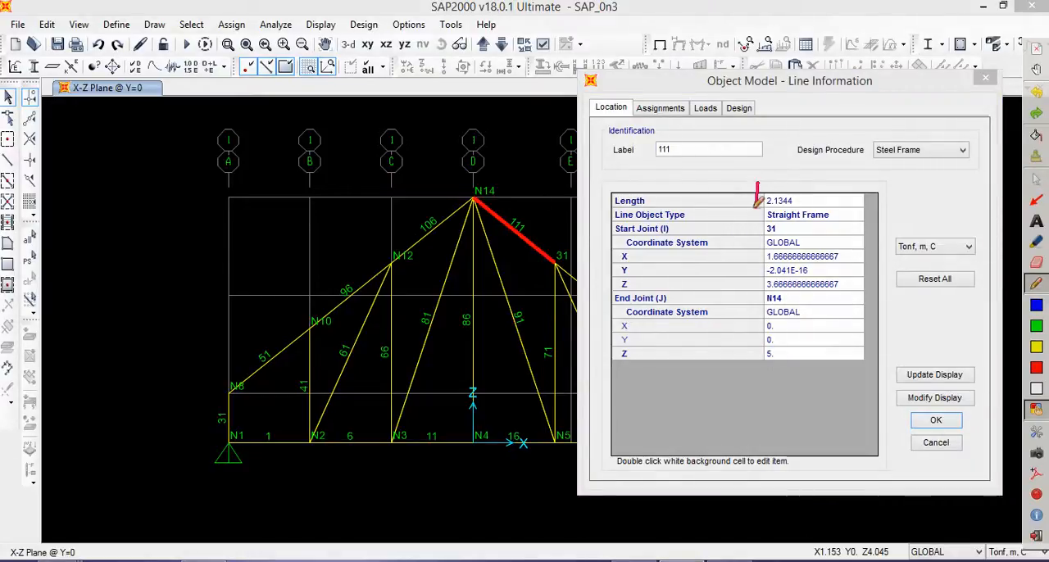
left_click_drag(799, 182, 760, 185)
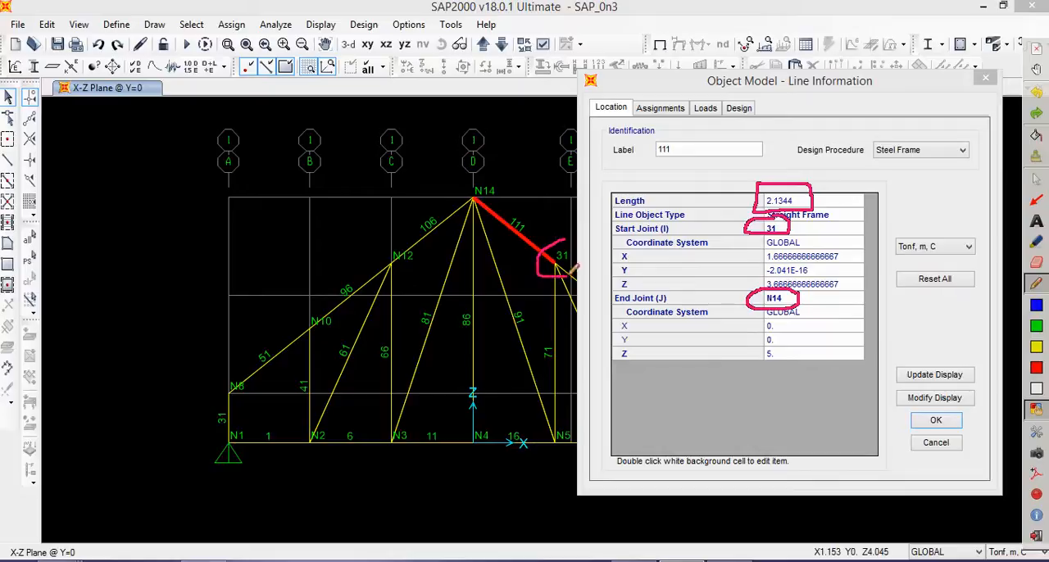
mouse_move(490, 173)
left_mouse_down()
mouse_move(464, 203)
mouse_move(506, 190)
mouse_move(497, 170)
left_mouse_up()
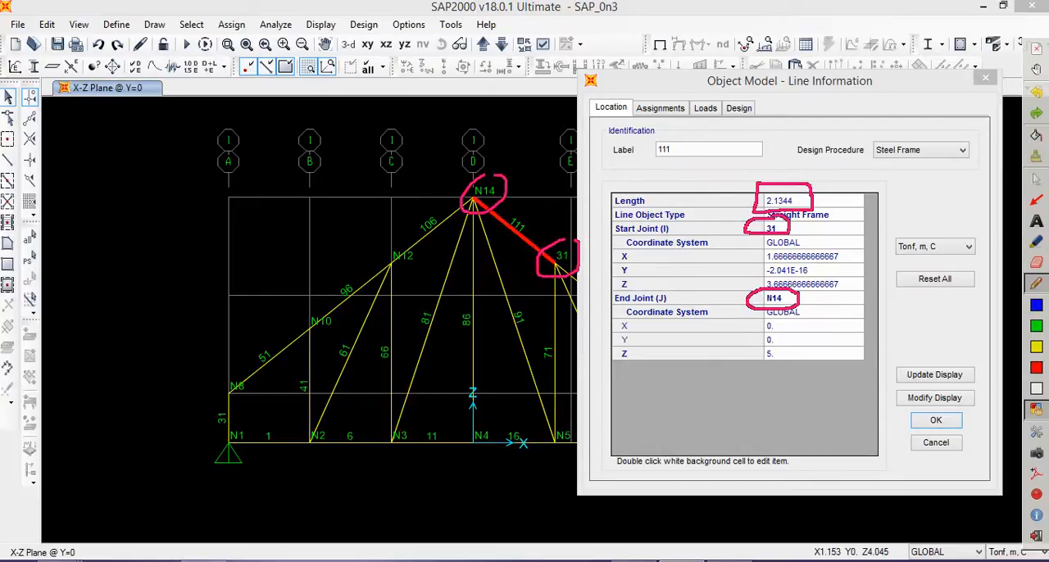
left_click(1036, 179)
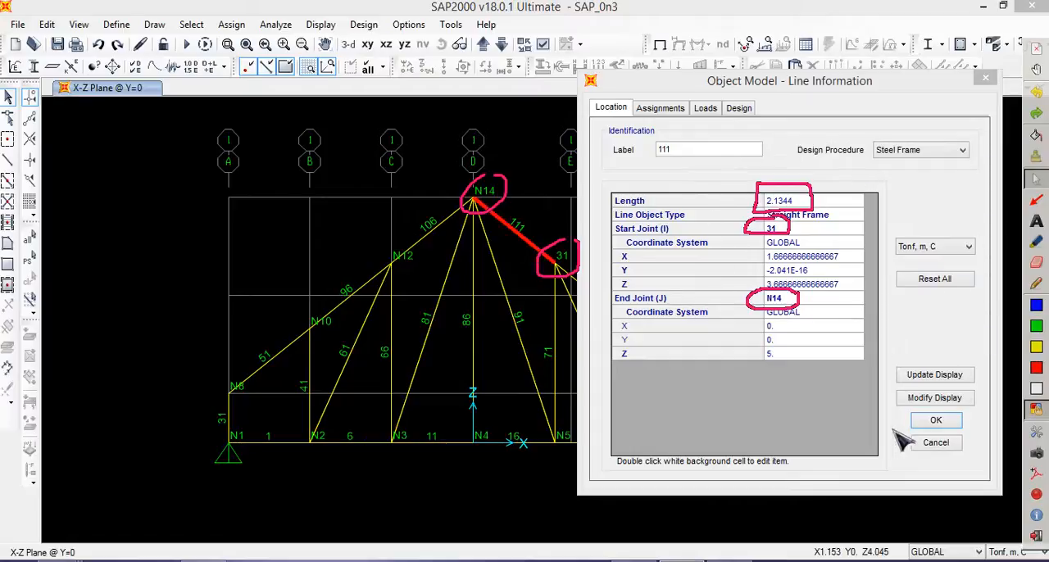
left_click(940, 440)
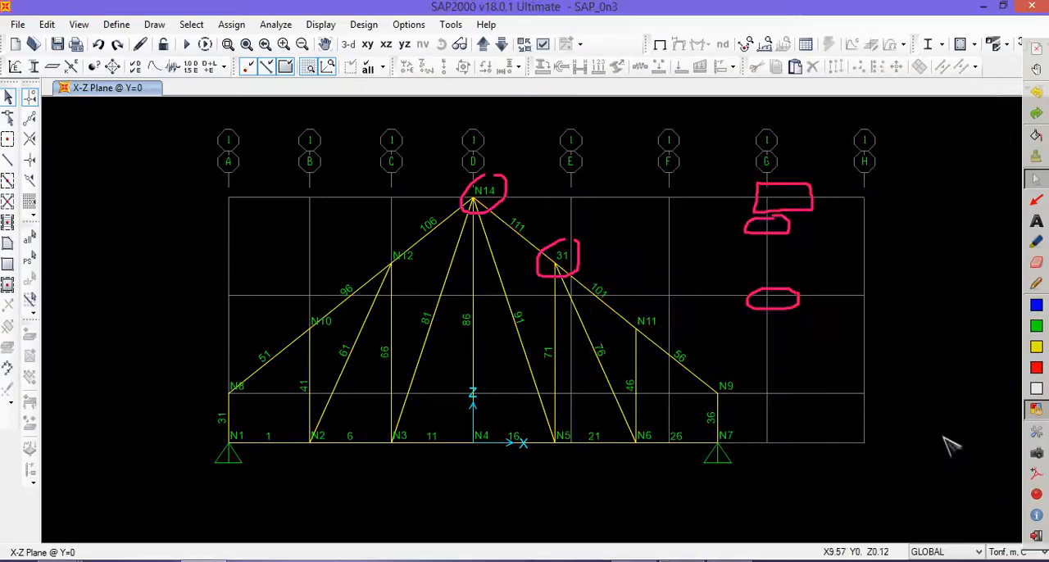
- Clear the screen annotations and display the local axes of the frames in the active view
left_click(543, 46)
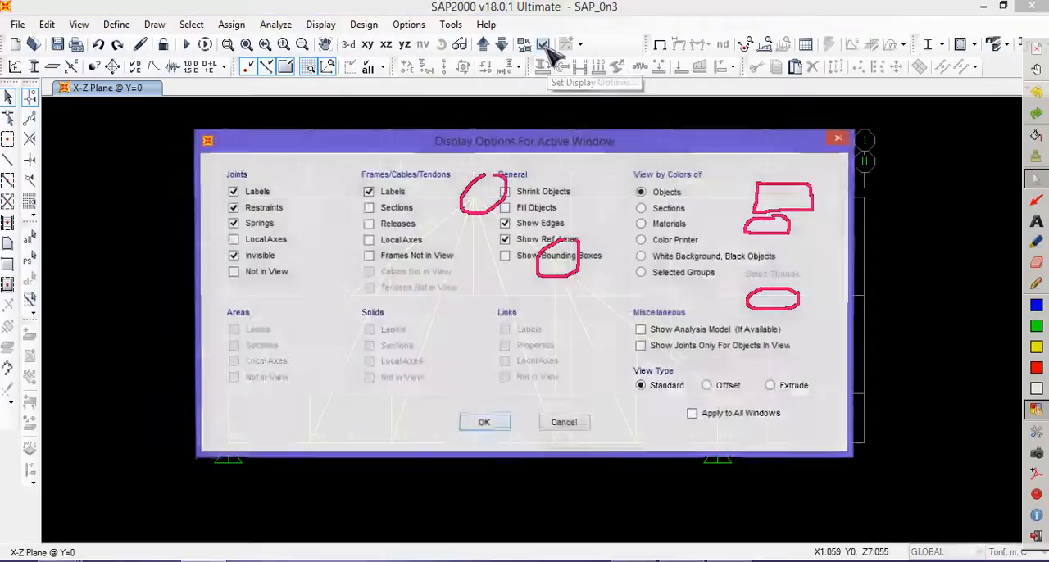
left_click(1036, 158)
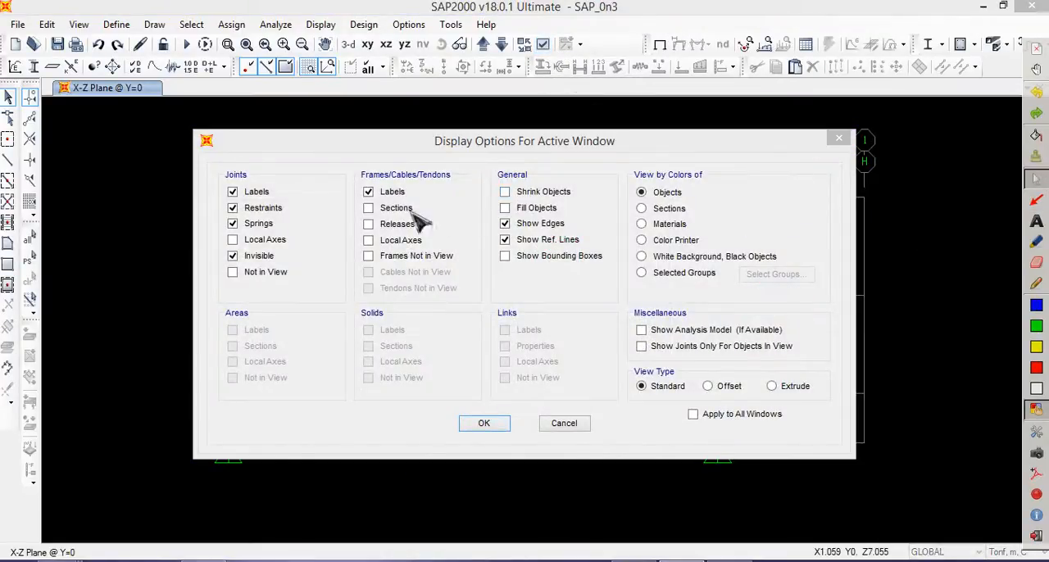
left_click(406, 244)
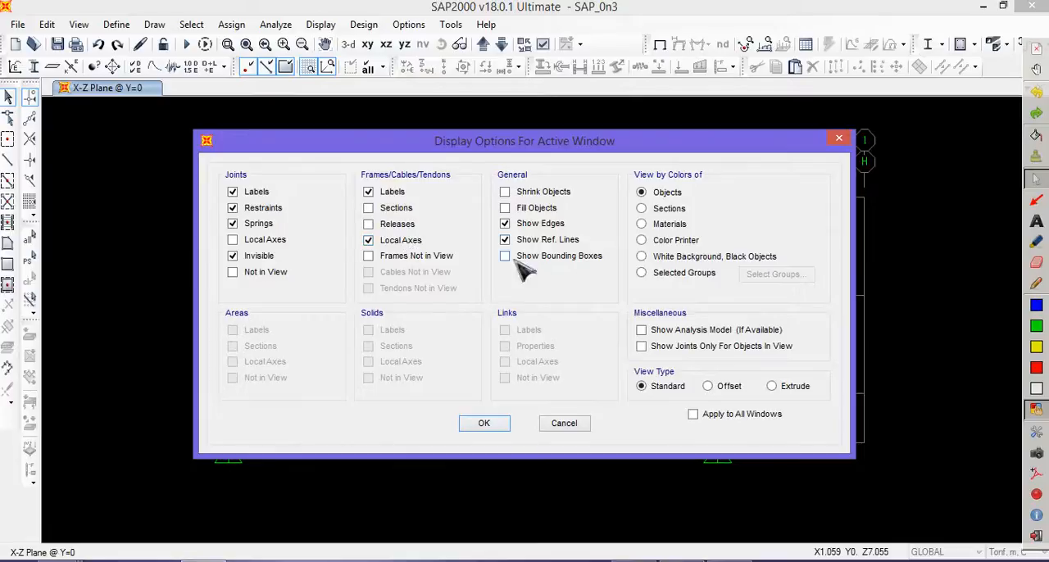
left_click(484, 423)
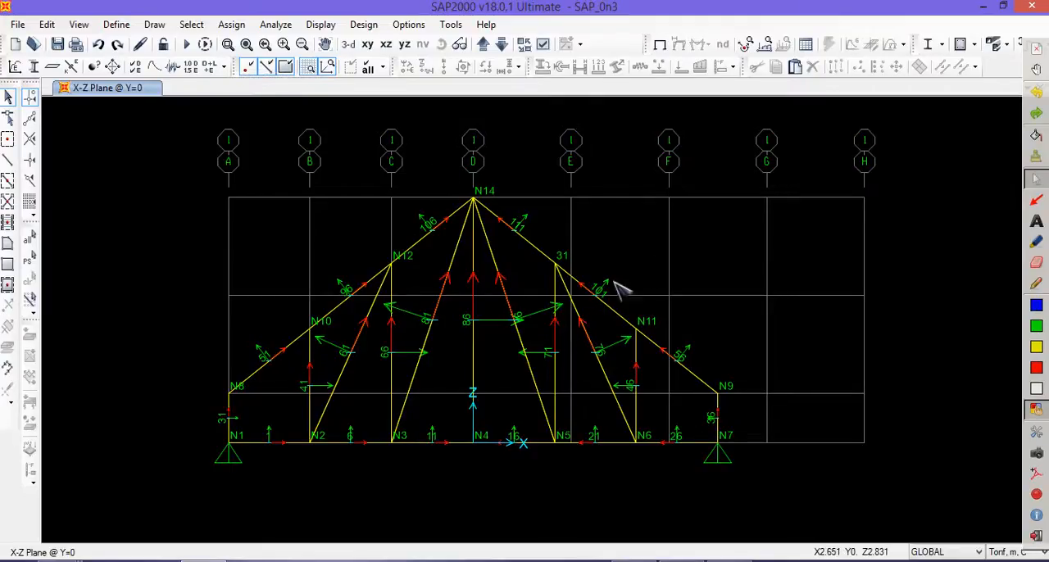
- Mark the local axis direction of frame 111 and its end joints N14 and 31 on the truss
left_click(228, 46)
left_click_drag(427, 148, 630, 326)
left_click(1036, 283)
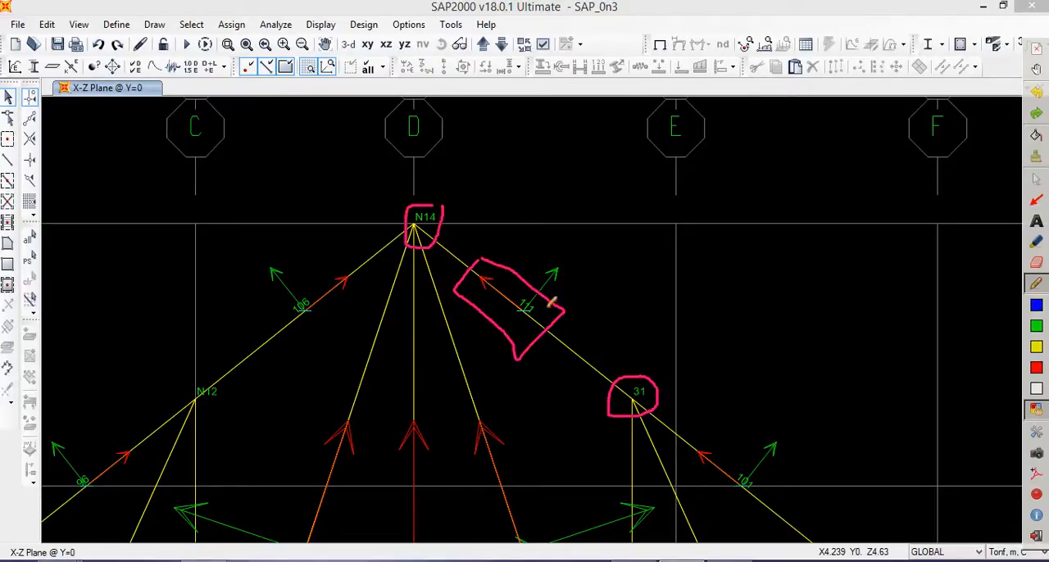
left_click(1035, 179)
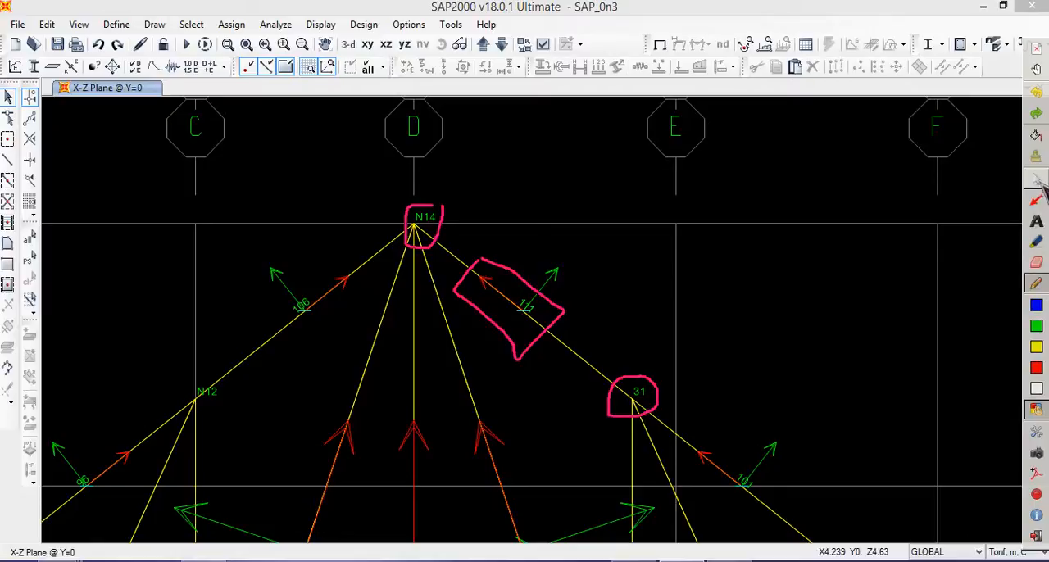
- Reopen the line information for frame 111 and compare its location data with the joints on the truss
left_click(585, 351)
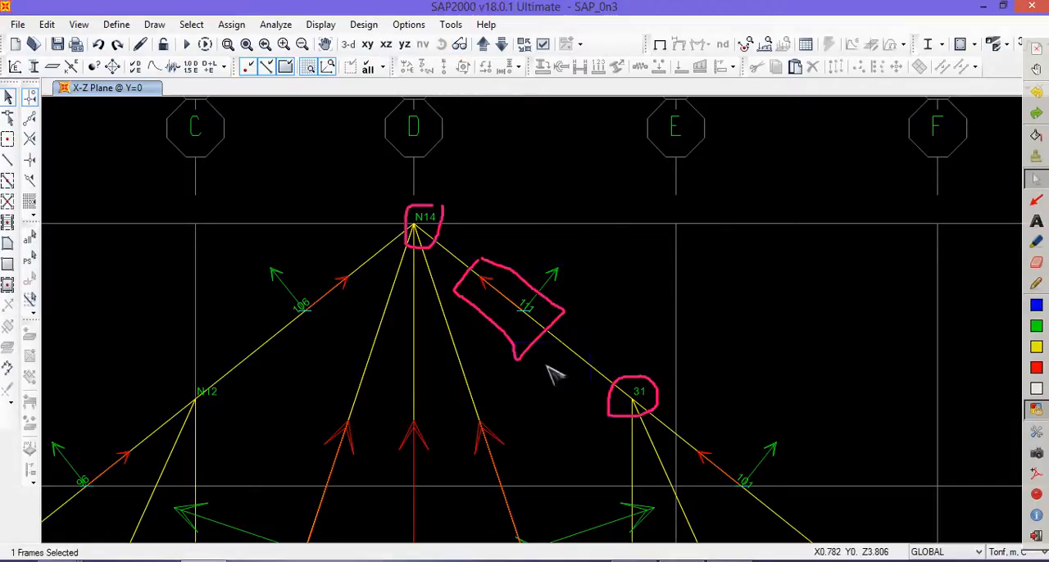
right_click(576, 351)
key("Escape")
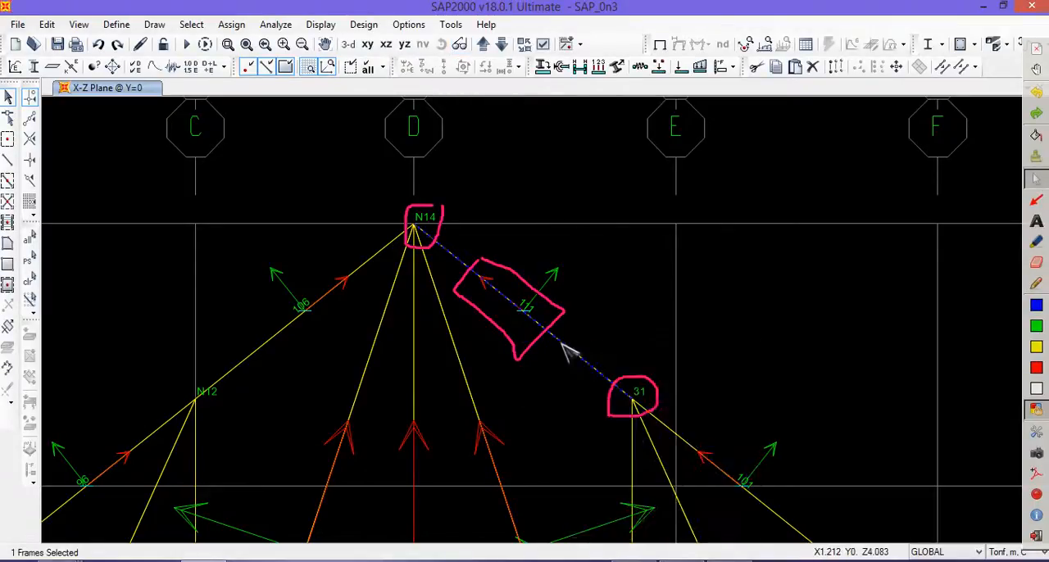
right_click(566, 344)
left_click_drag(436, 94, 766, 92)
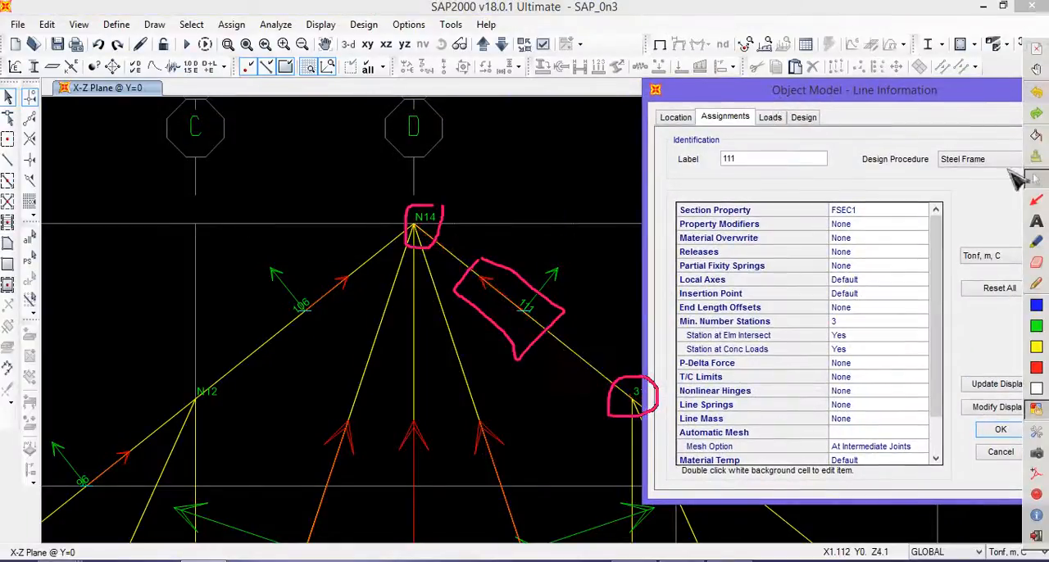
left_click(675, 118)
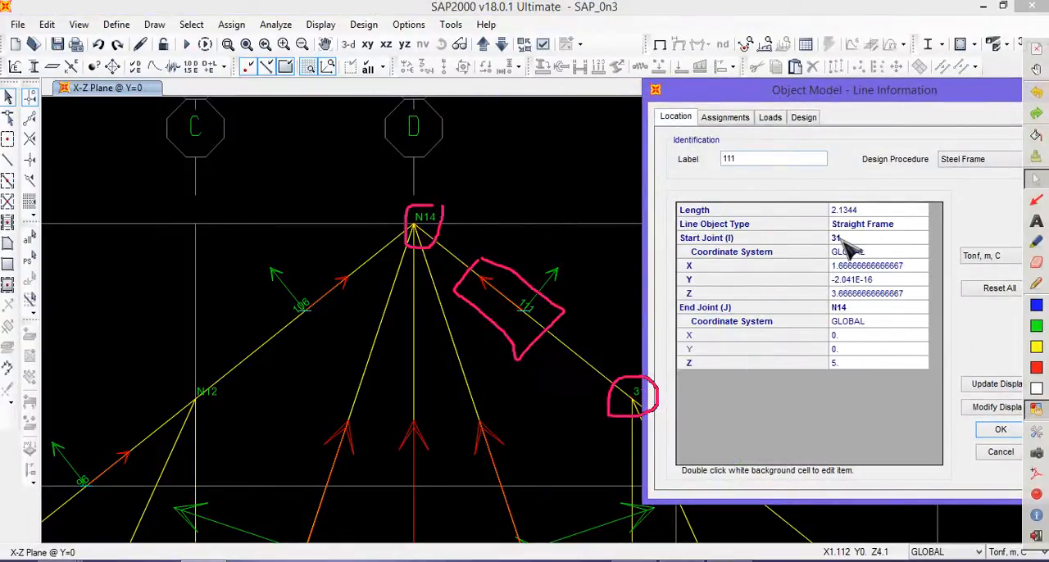
left_click_drag(726, 91, 769, 78)
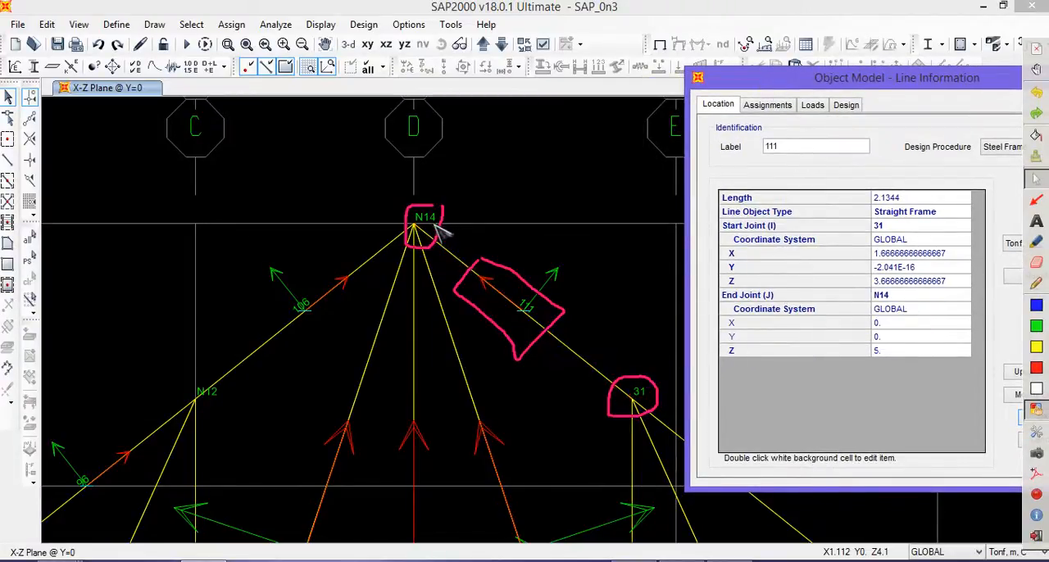
left_click_drag(860, 80, 826, 78)
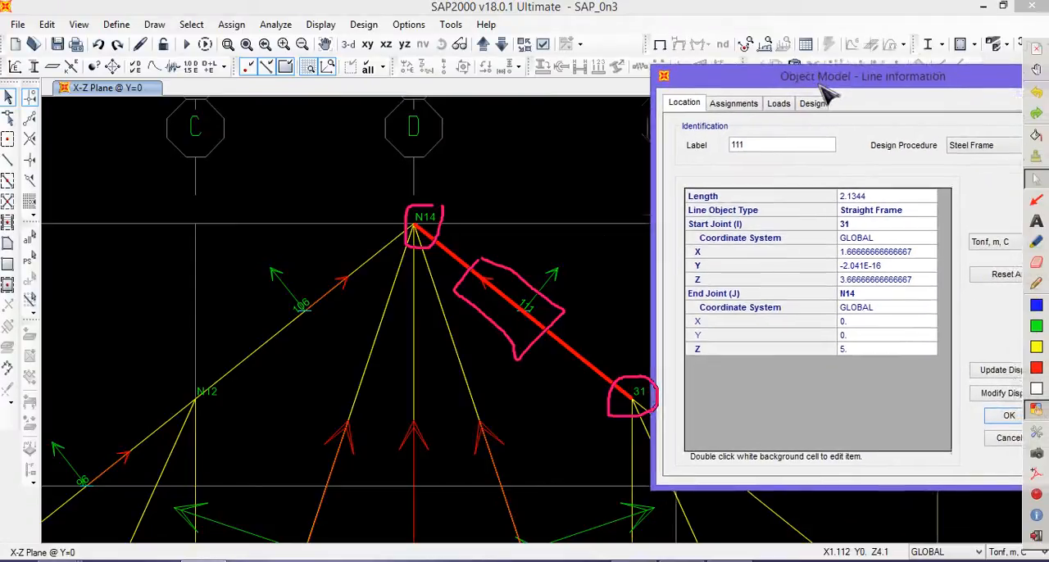
- Outline the start and end joint coordinates in the location data of frame 111, then erase all annotations
left_click(1037, 282)
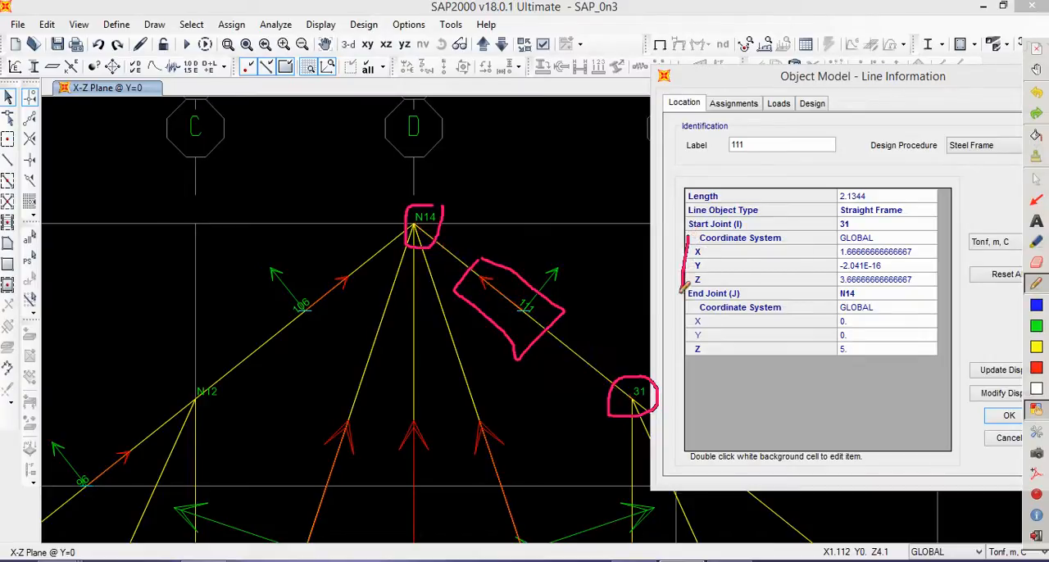
mouse_move(682, 289)
left_mouse_down()
mouse_move(909, 283)
mouse_move(908, 228)
mouse_move(713, 220)
left_mouse_up()
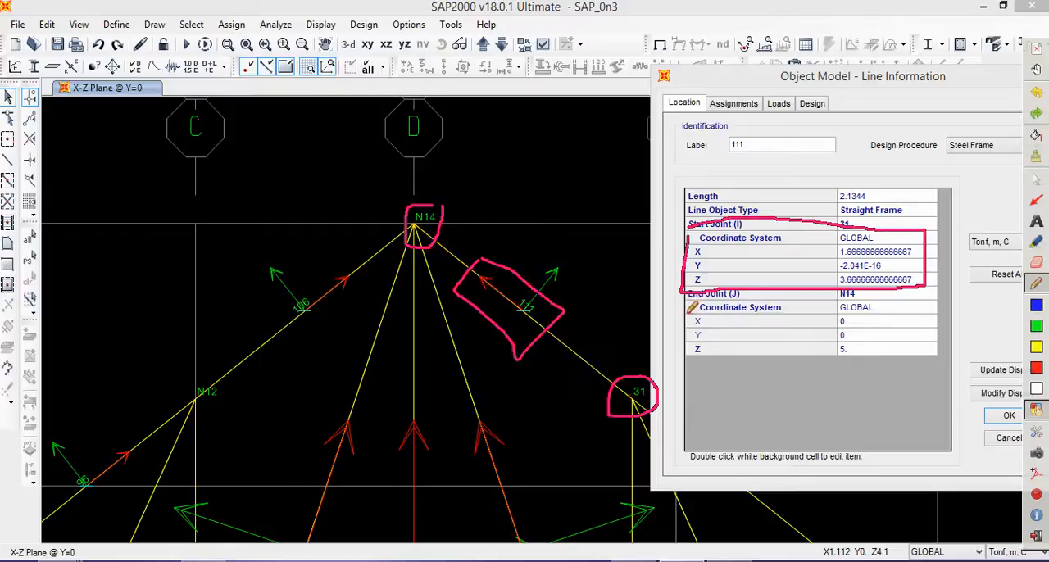
mouse_move(688, 308)
left_mouse_down()
mouse_move(687, 361)
mouse_move(899, 375)
mouse_move(897, 323)
mouse_move(692, 311)
left_mouse_up()
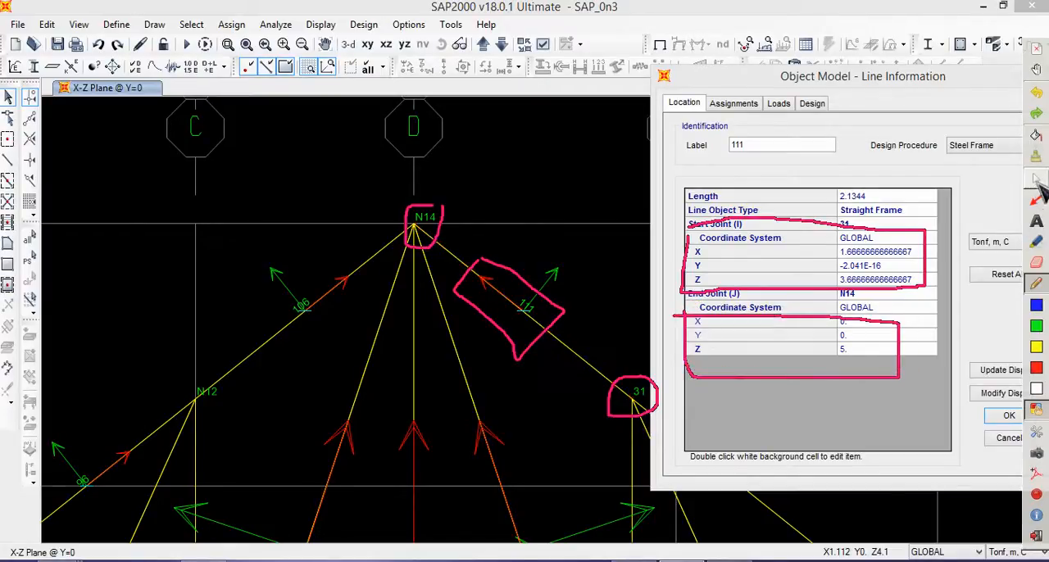
left_click(1037, 157)
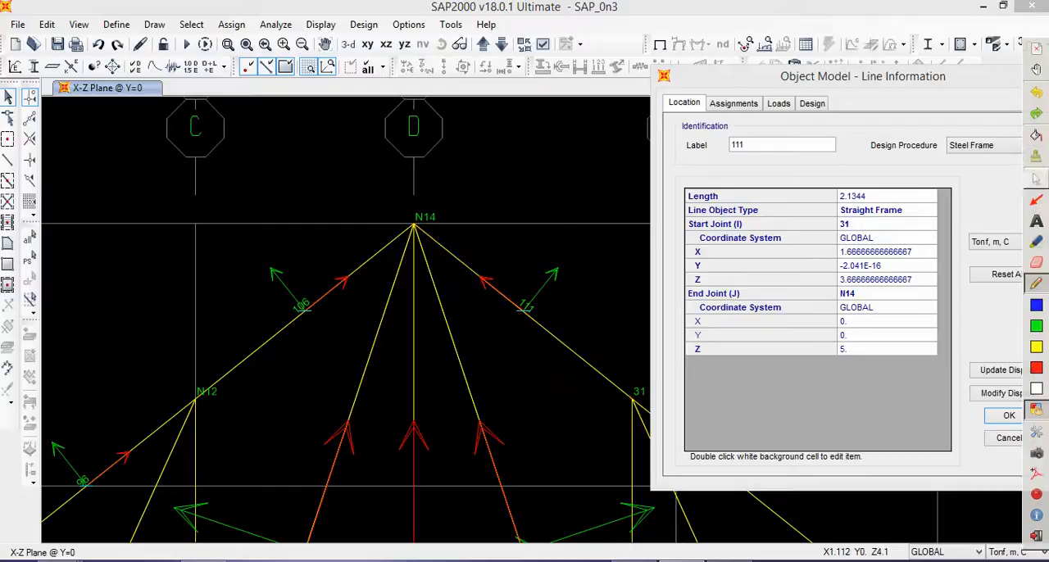
- Review the assignments of frame 111 and circle its section property
left_click(733, 103)
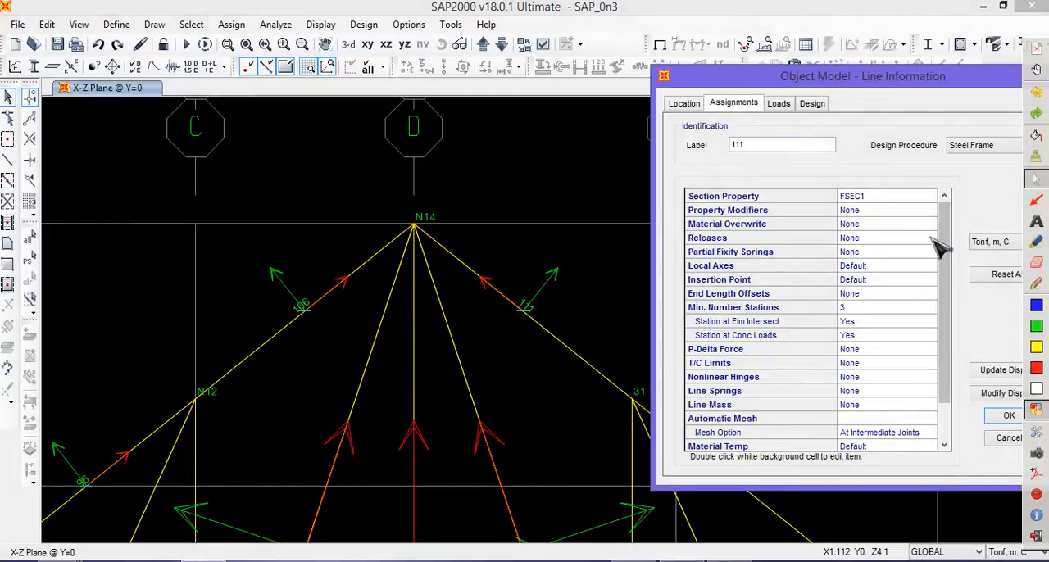
left_click(1037, 283)
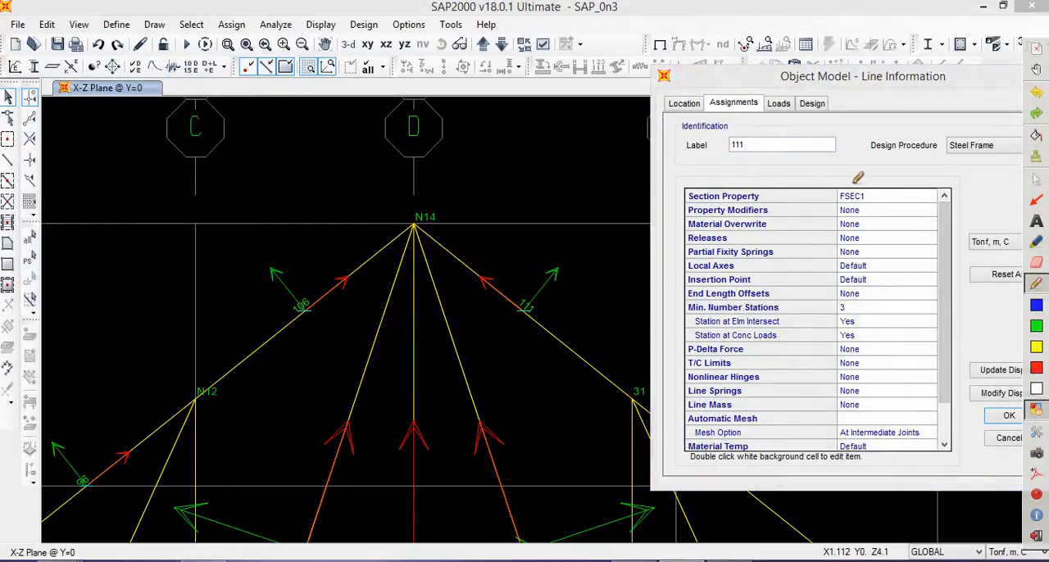
mouse_move(831, 204)
left_mouse_down()
mouse_move(885, 197)
mouse_move(850, 178)
left_mouse_up()
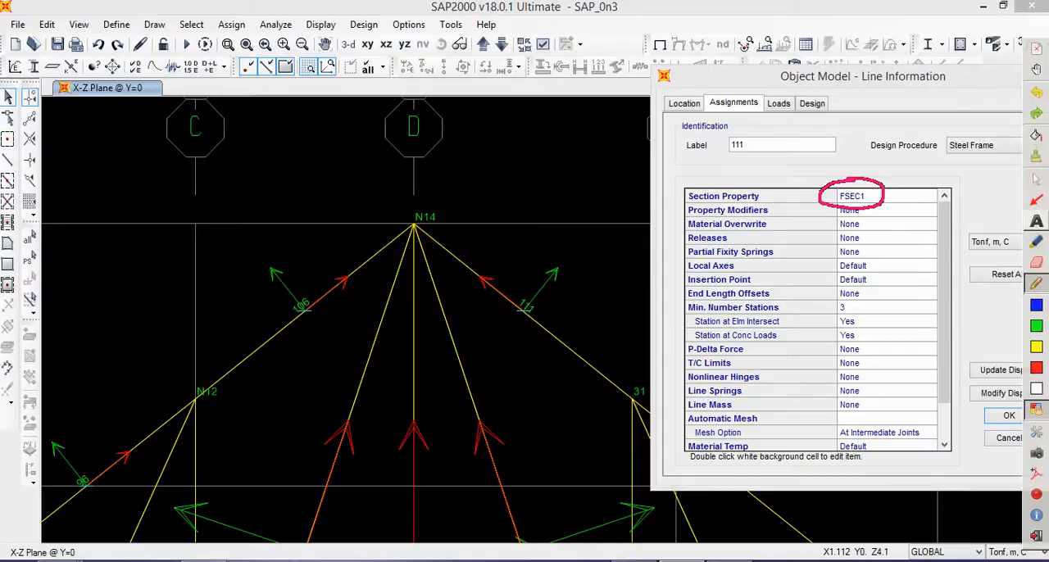
- Review the loads of frame 111 and the line load types available for assignment, then close the line information without assigning any
left_click(780, 107)
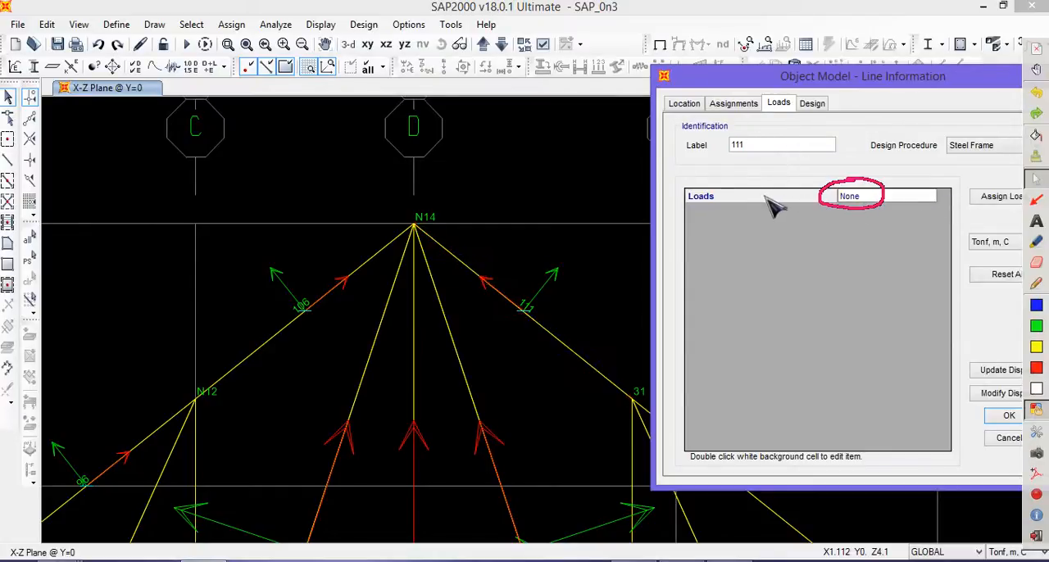
left_click_drag(883, 80, 811, 77)
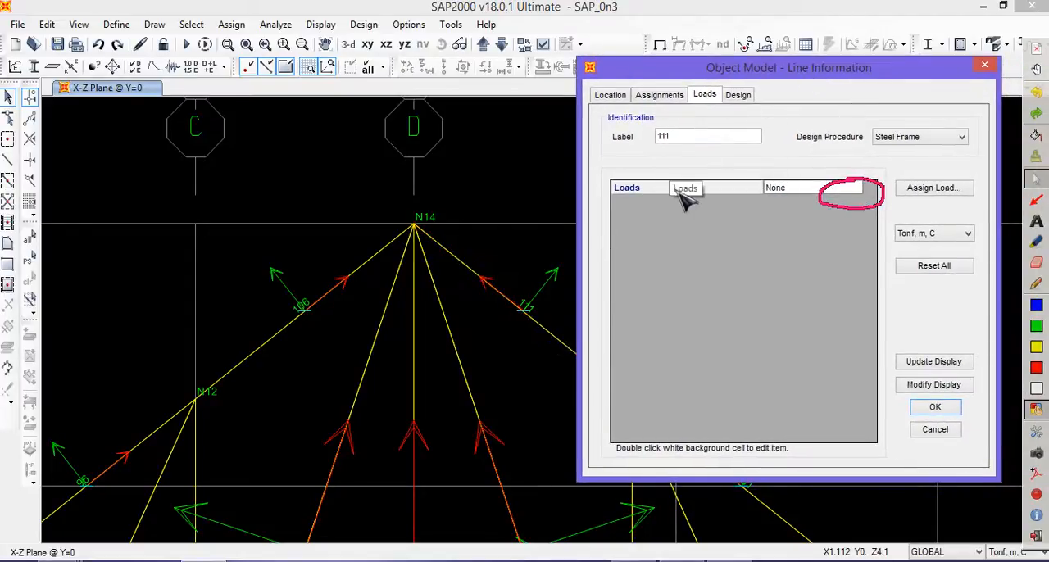
left_click(964, 190)
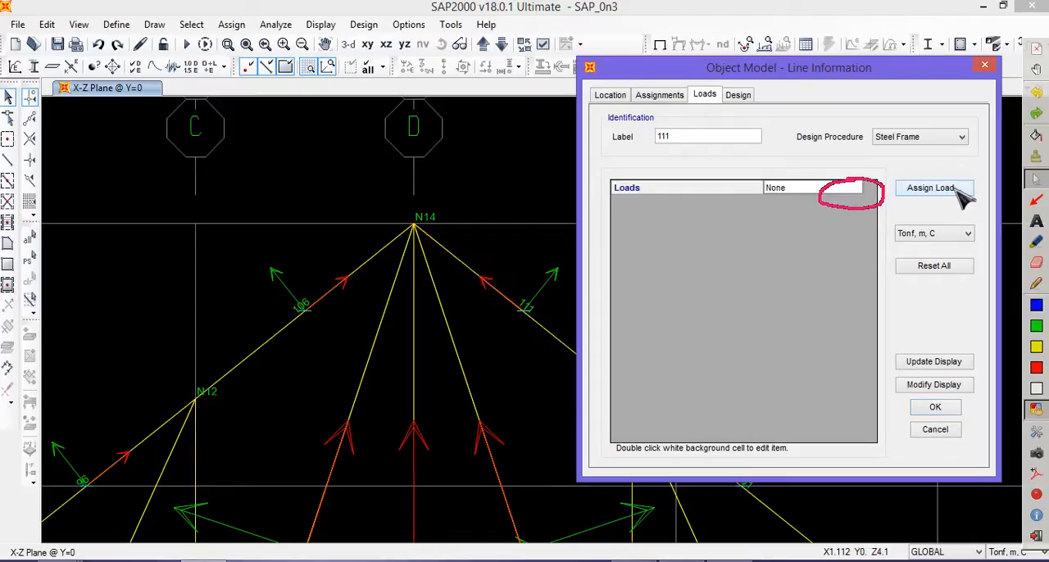
left_click_drag(553, 190, 453, 163)
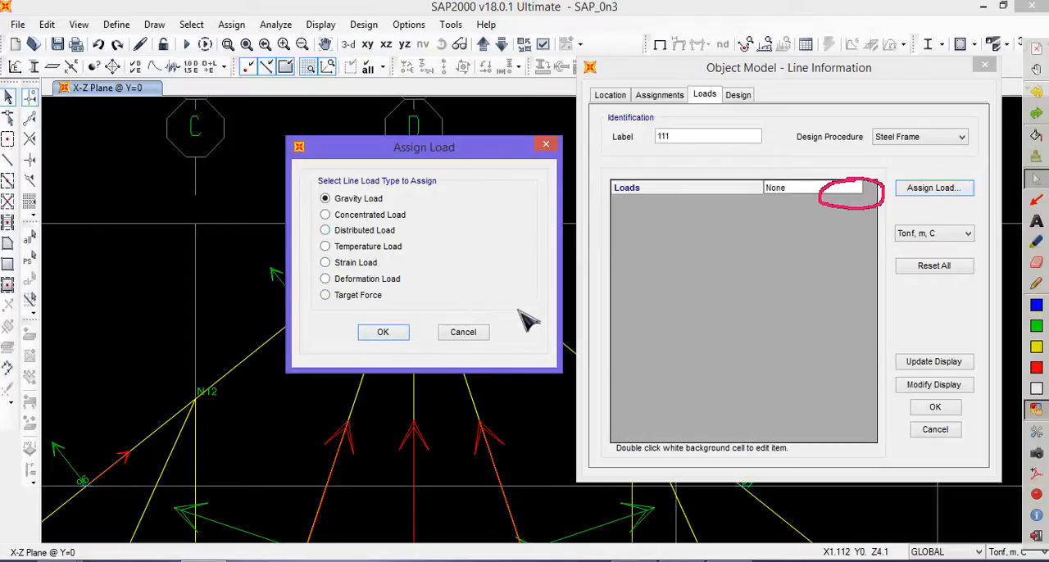
left_click(463, 332)
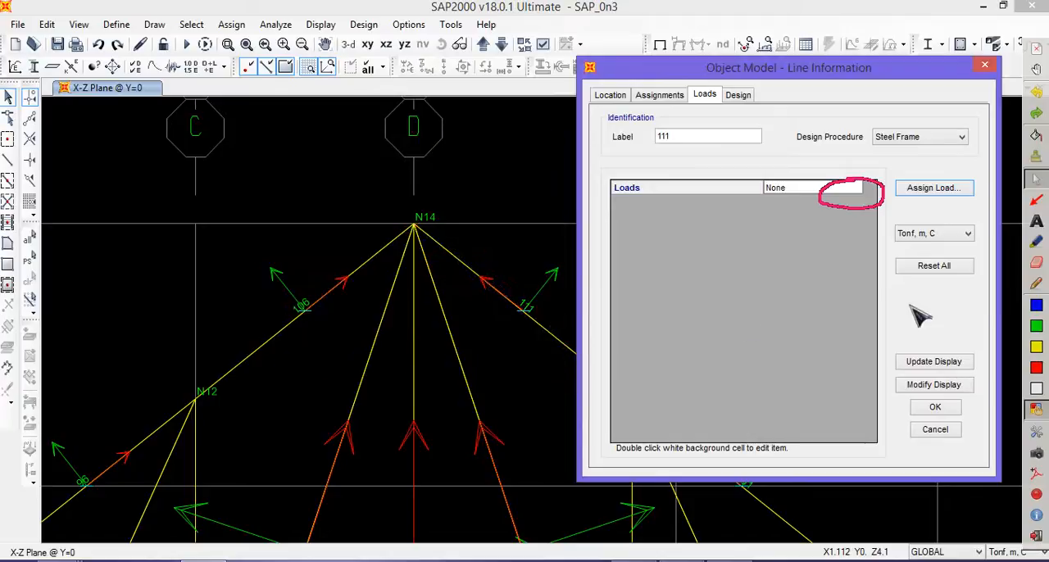
left_click(984, 65)
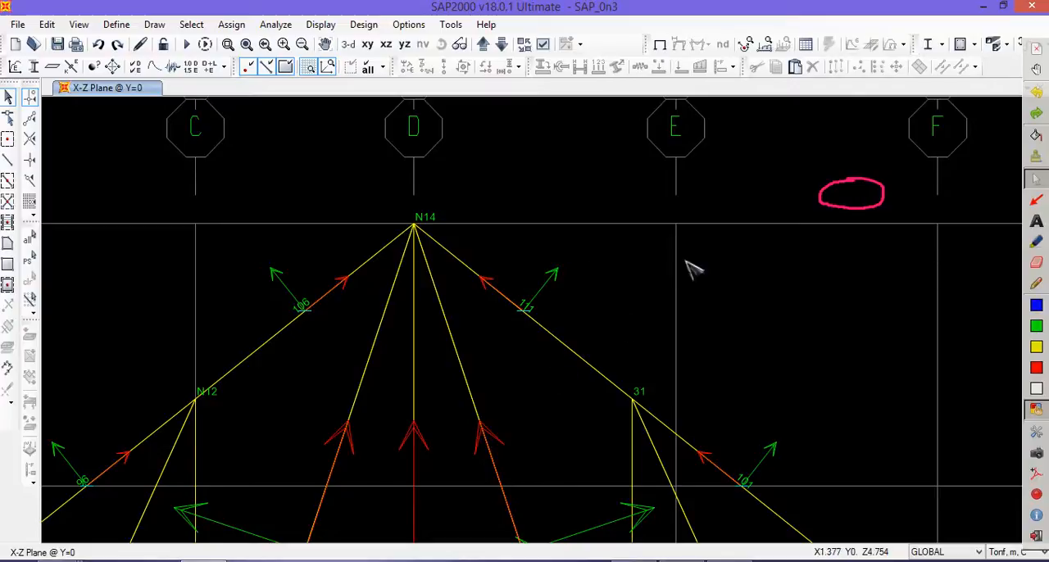
- Restore the full truss view and hide the local axes of the frames
left_click(246, 45)
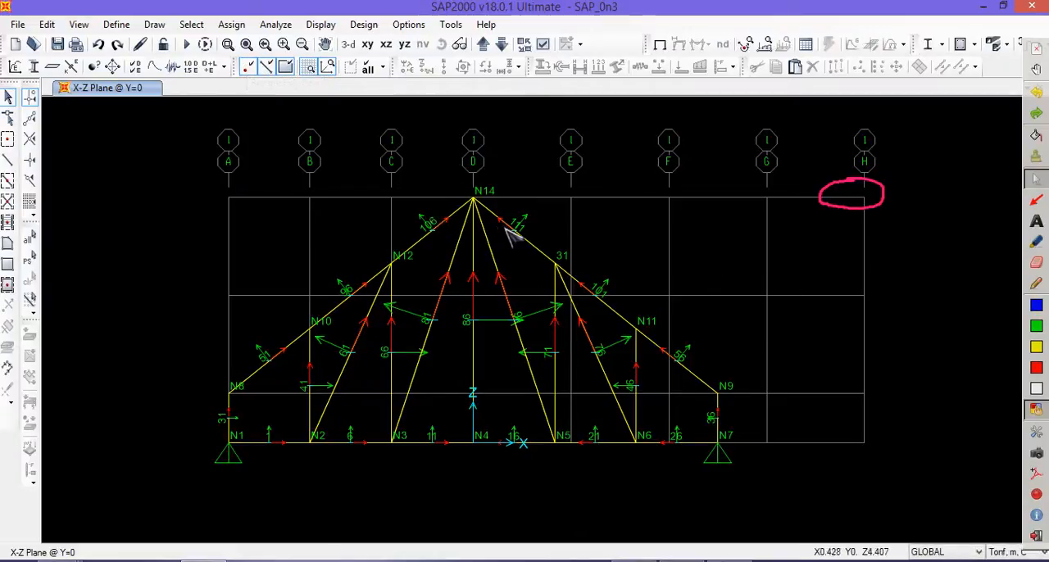
left_click(544, 44)
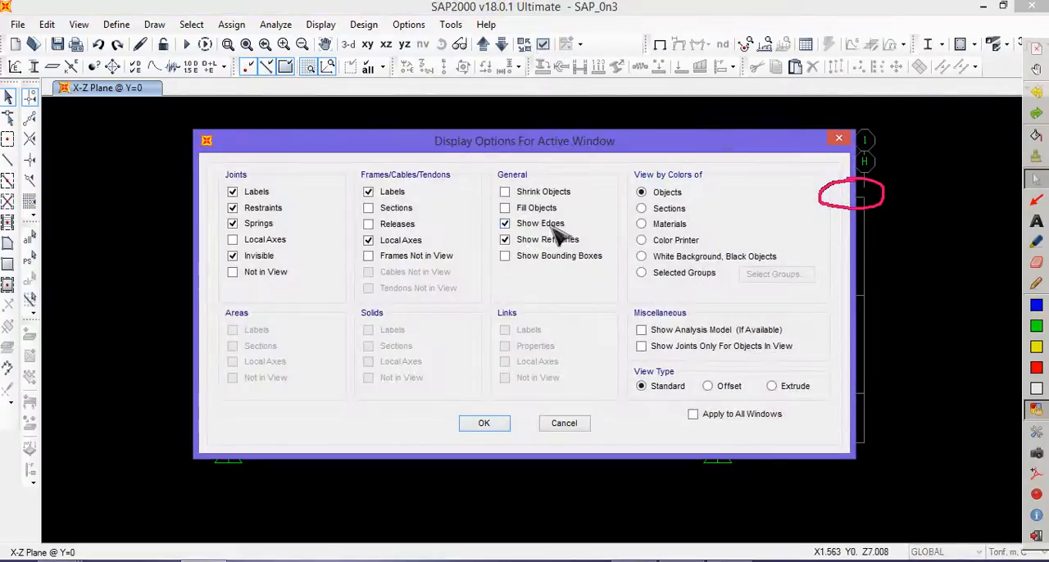
left_click(485, 424)
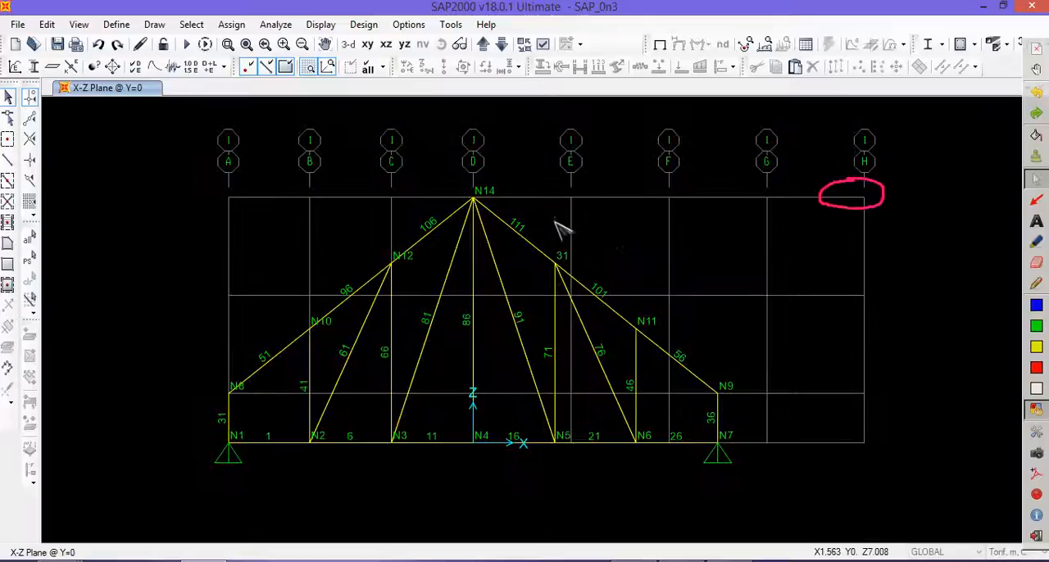
- Change the label of frame 111 to B11 in its line information
left_click(524, 239)
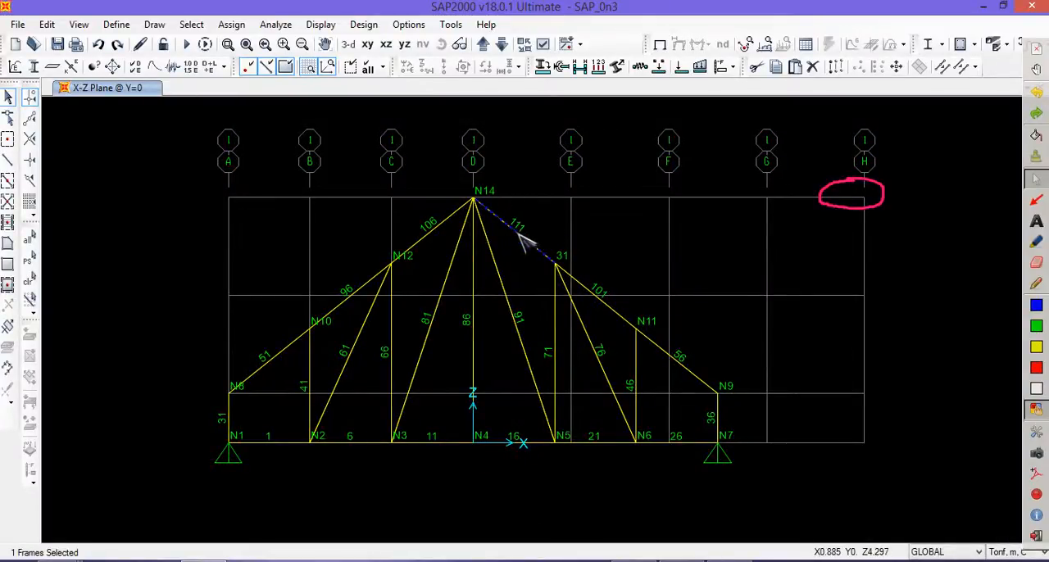
right_click(521, 238)
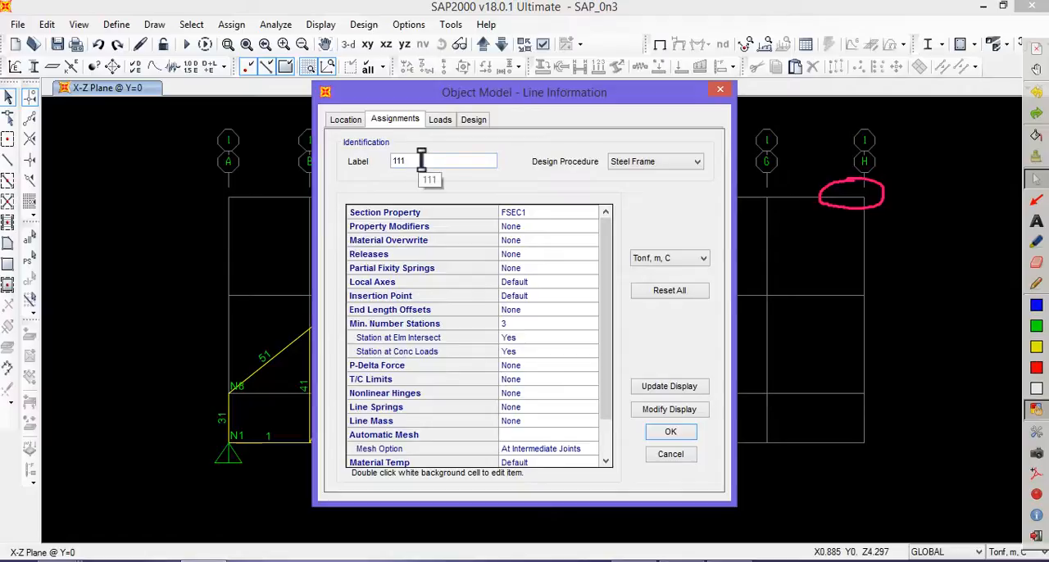
left_click_drag(422, 160, 360, 161)
type("11")
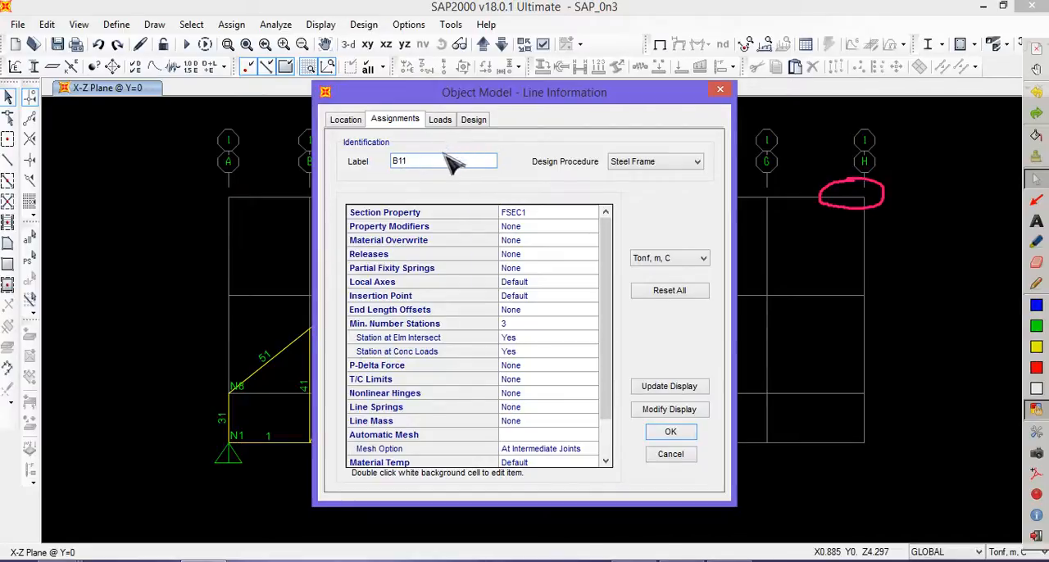
left_click(673, 432)
- Circle the label of the renamed frame and the refresh tool, then refresh the window and erase the annotations
left_click(1036, 283)
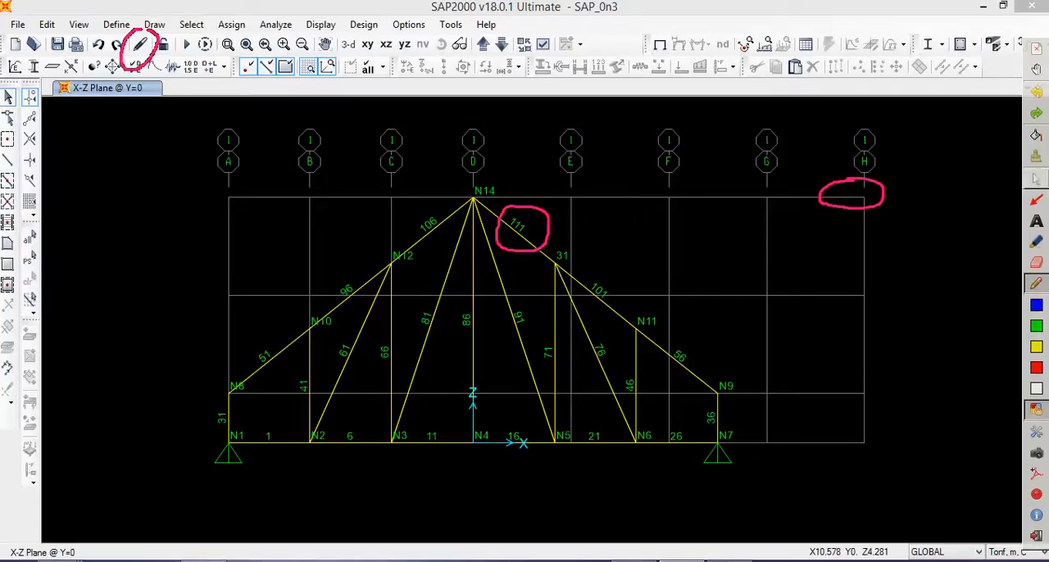
left_click(1035, 179)
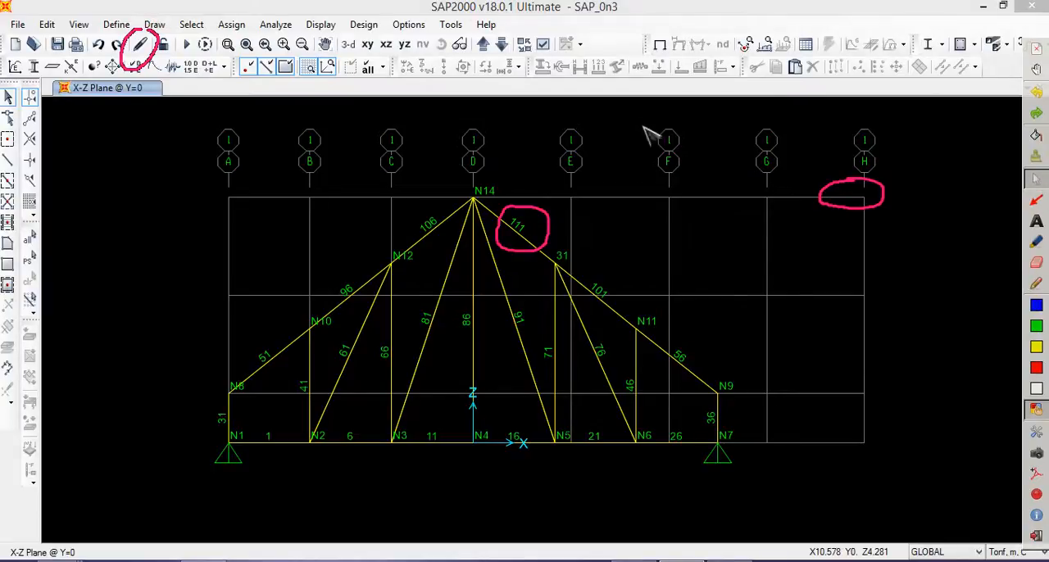
left_click(140, 44)
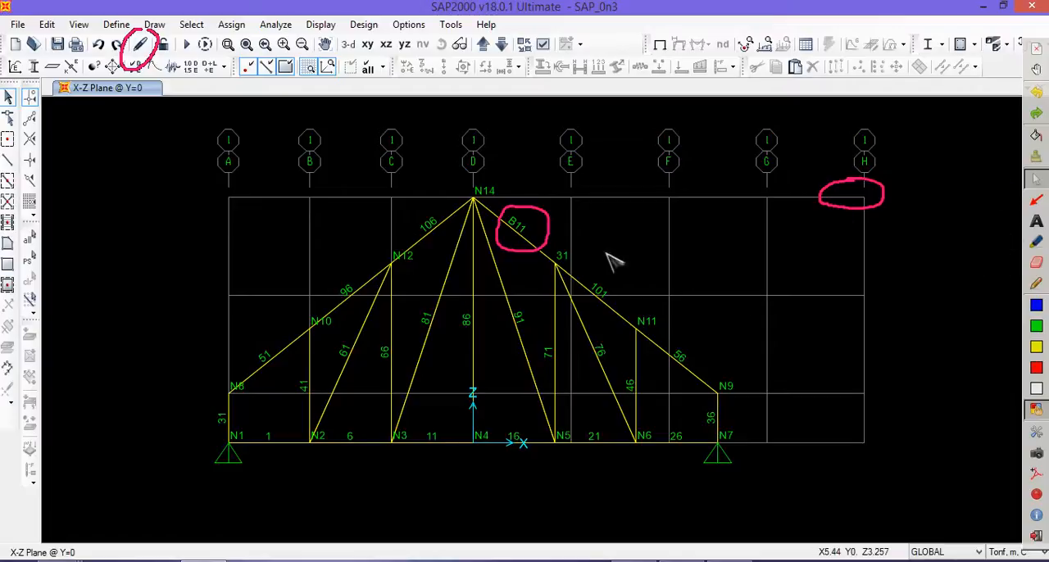
left_click(1037, 174)
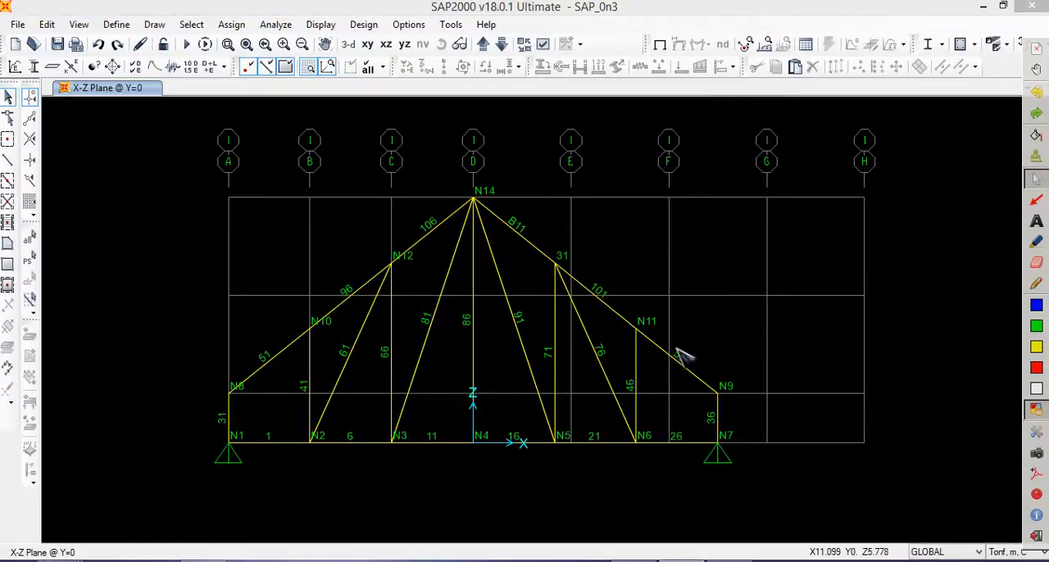
left_click_drag(793, 428, 217, 185)
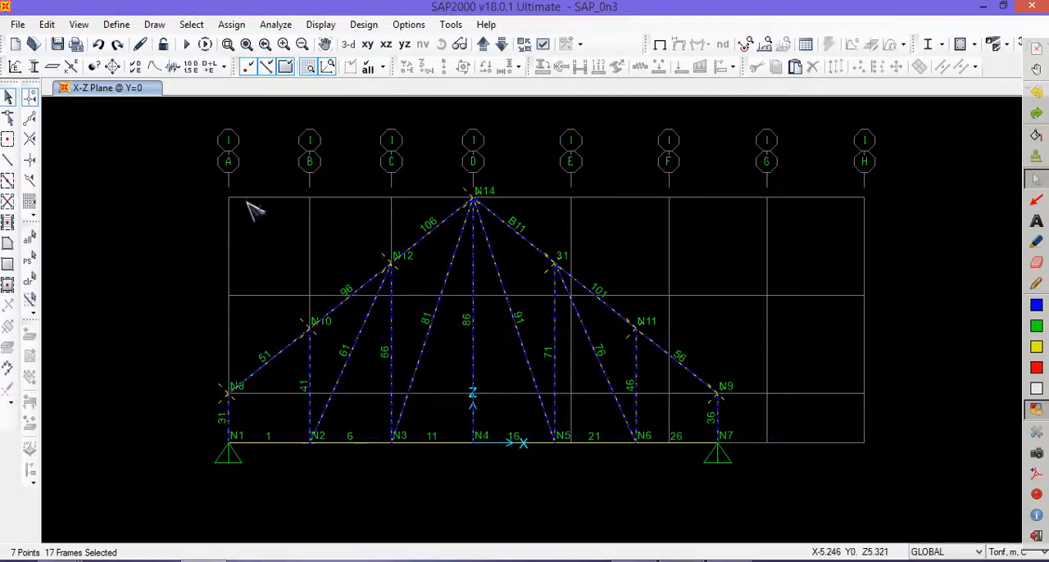
left_click_drag(685, 459, 245, 247)
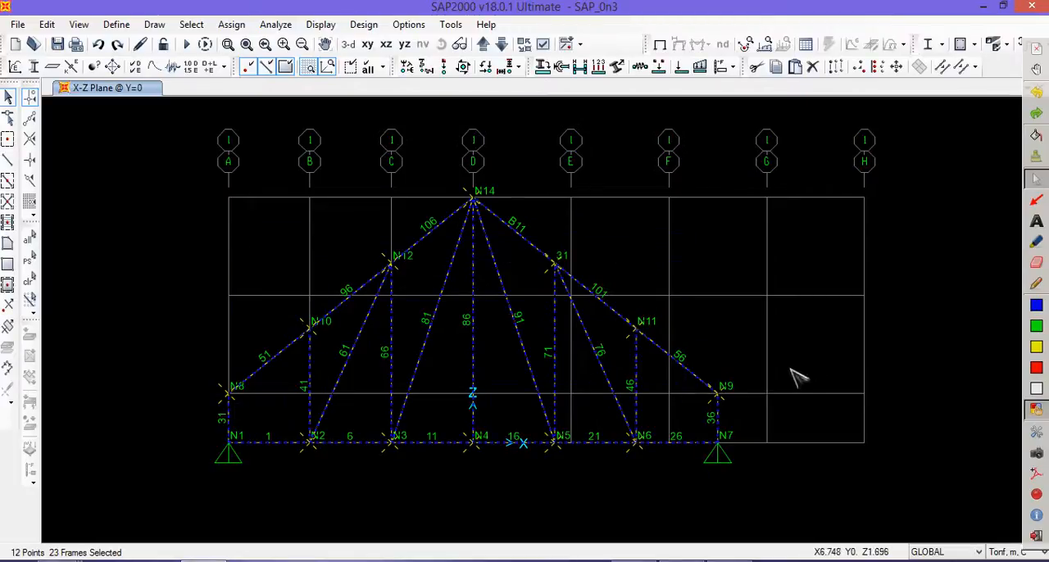
key("ctrl+q")
- Select all frames of the truss, including the bottom chord, and outline the selection summary
left_click_drag(744, 414, 218, 161)
left_click_drag(684, 449, 304, 216)
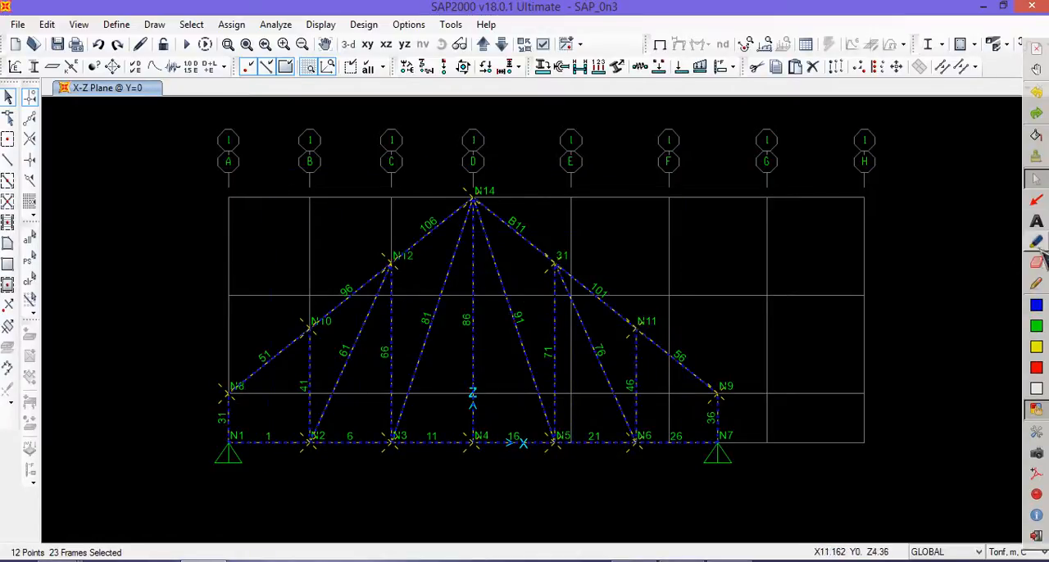
left_click(1035, 283)
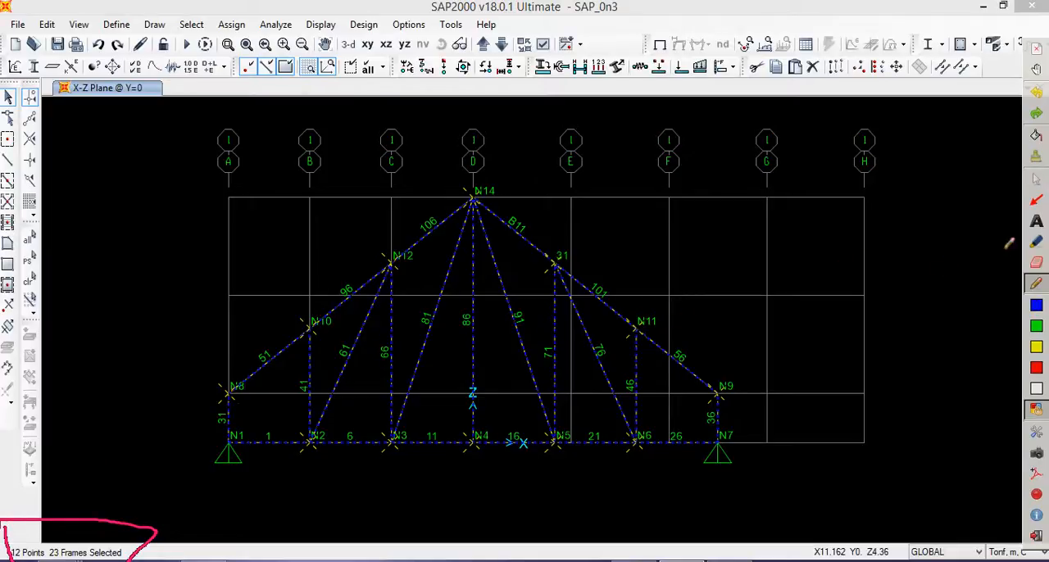
left_click(1035, 179)
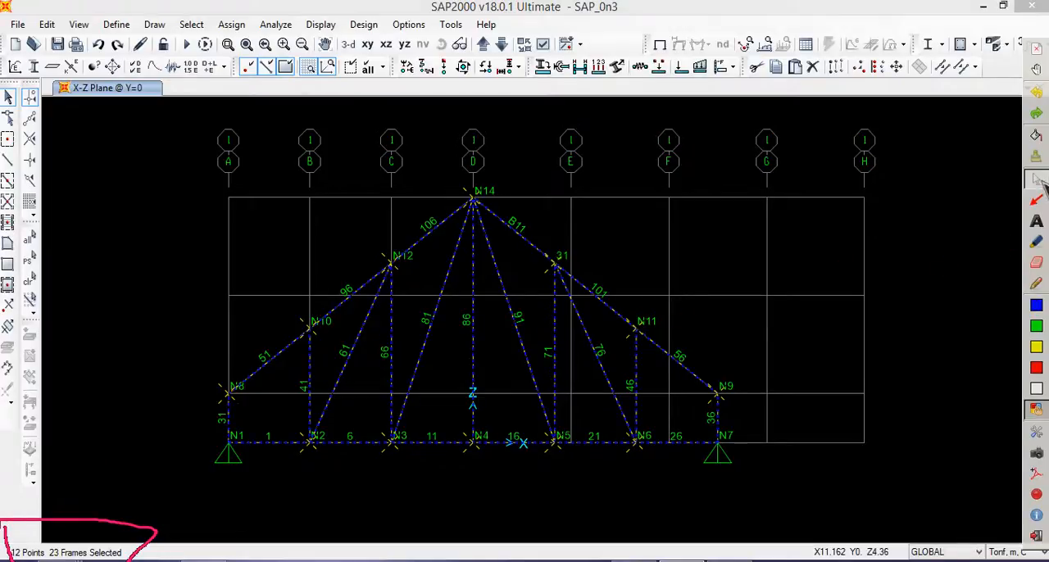
- Start changing the labels of the selected objects, with Element Labels - Frame as the item type
left_click(50, 26)
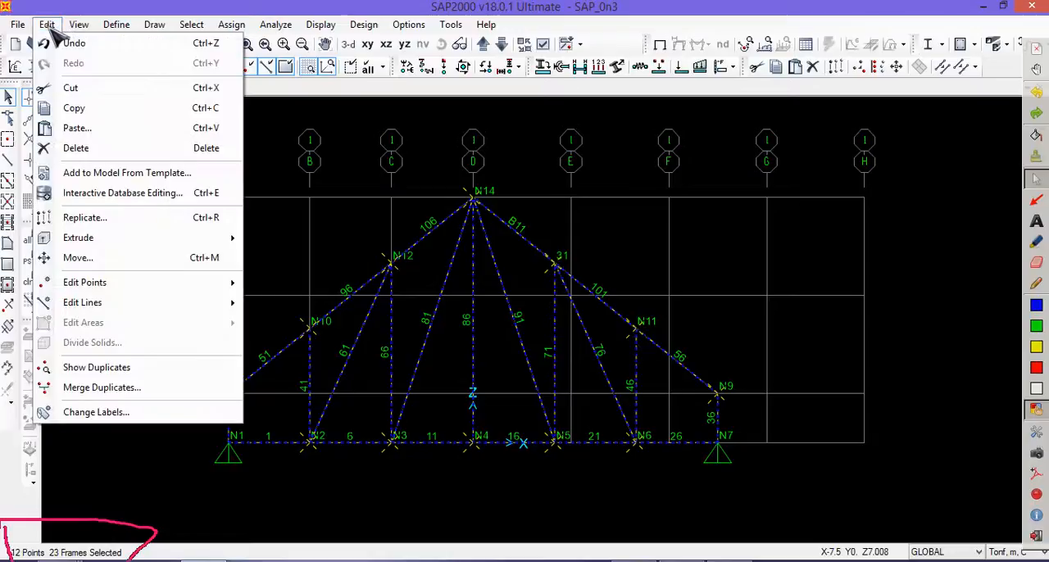
left_click(117, 416)
left_click_drag(457, 55, 620, 73)
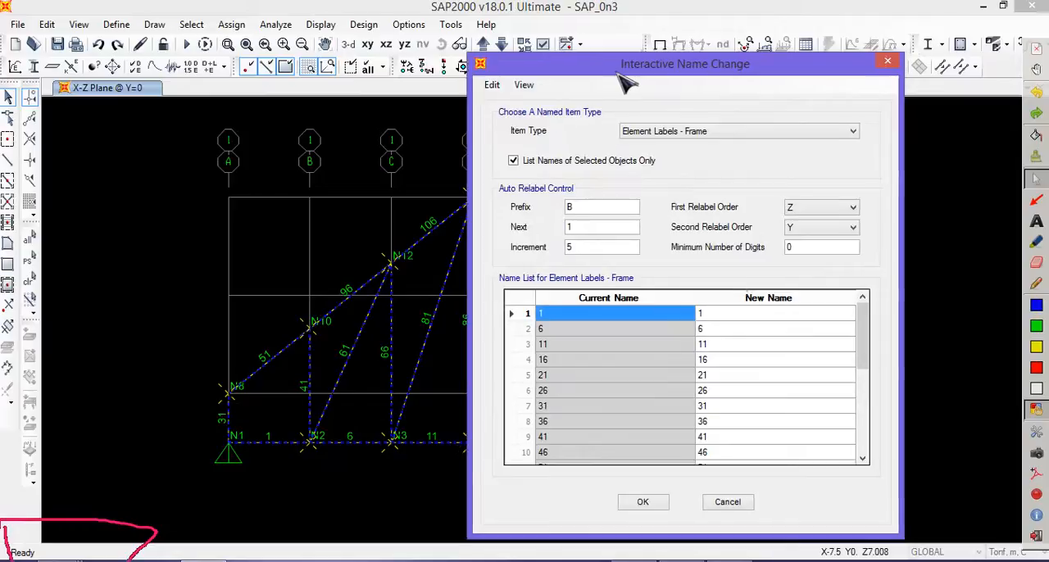
left_click(754, 135)
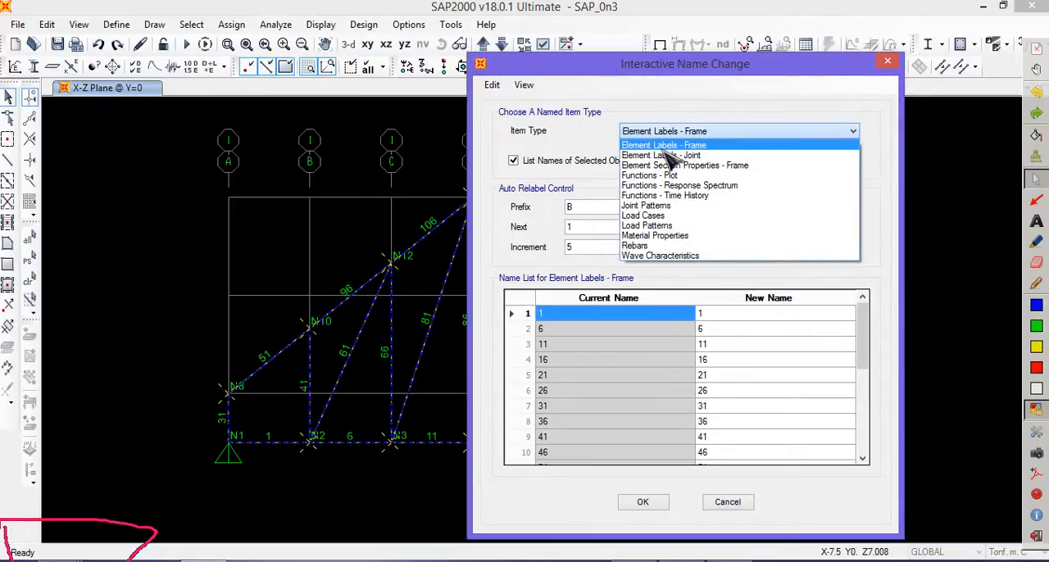
left_click(711, 147)
- Set the auto relabel increment to 1, keeping prefix B and next number 1
left_click(598, 205)
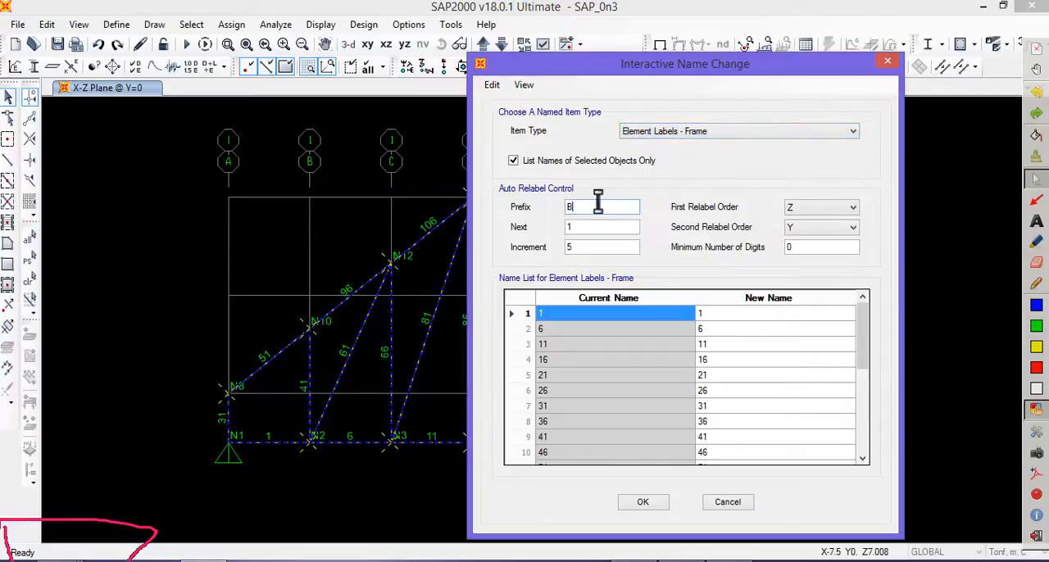
double_click(587, 247)
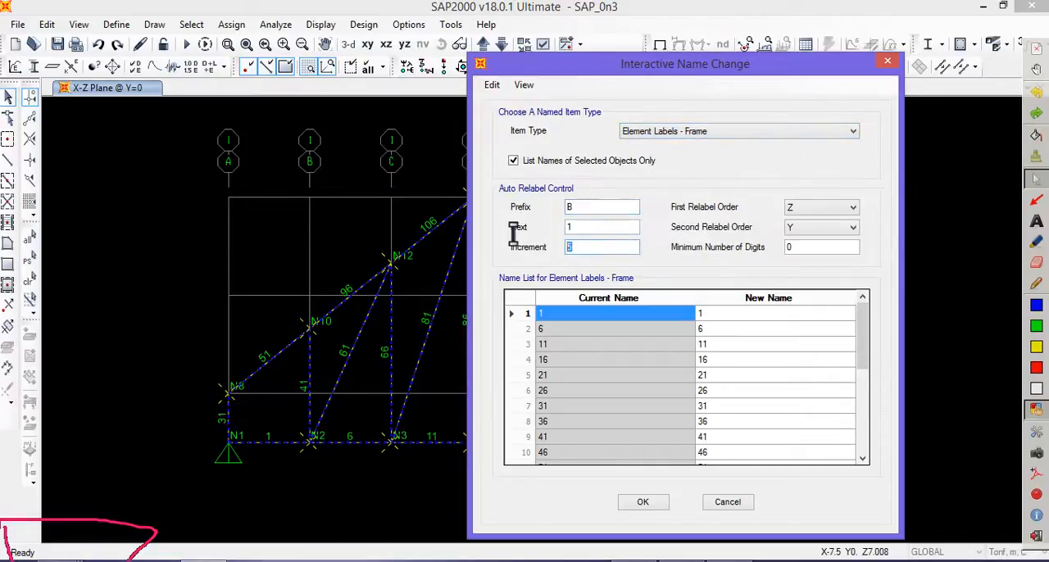
type("1")
double_click(590, 227)
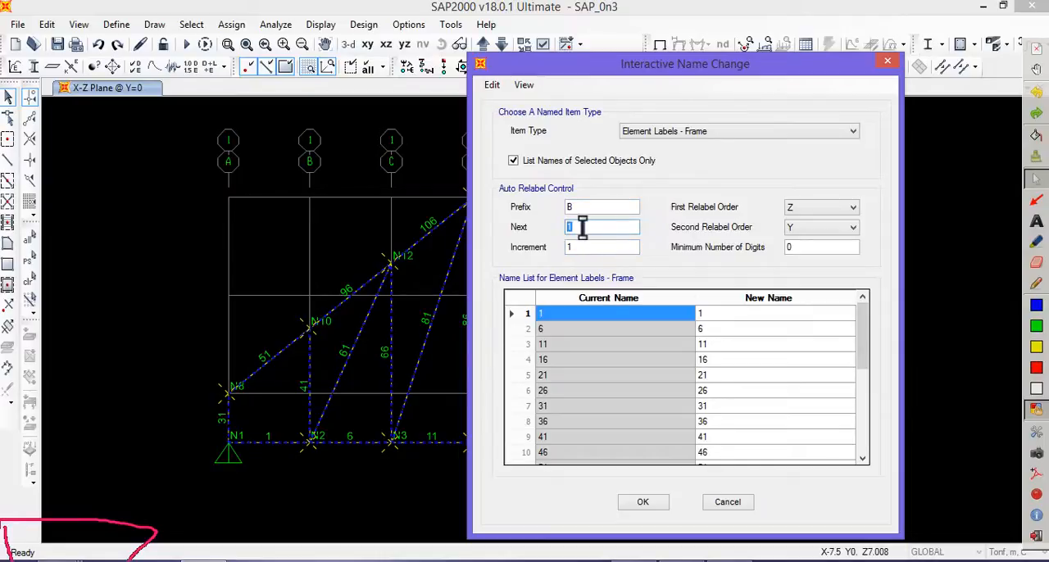
double_click(581, 227)
left_click(587, 246)
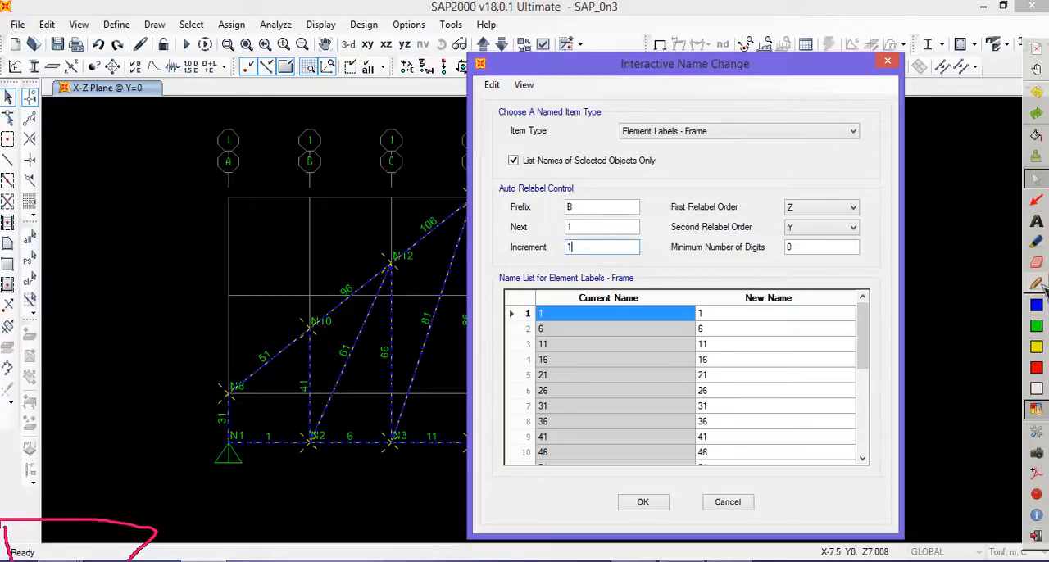
- Outline the new name column in the frame name list
left_click(1037, 283)
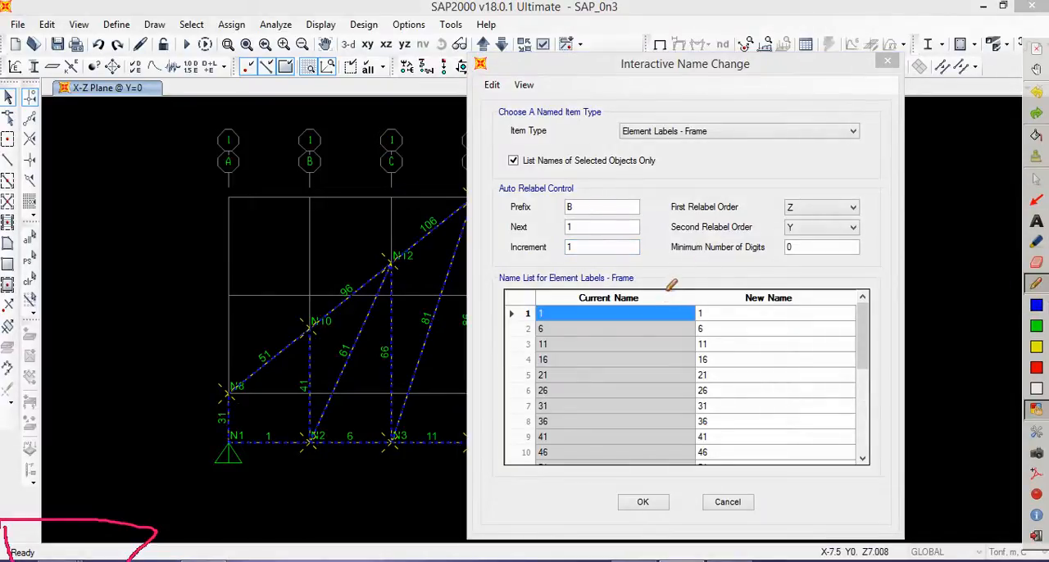
mouse_move(668, 288)
left_mouse_down()
mouse_move(682, 443)
mouse_move(772, 375)
mouse_move(682, 269)
left_mouse_up()
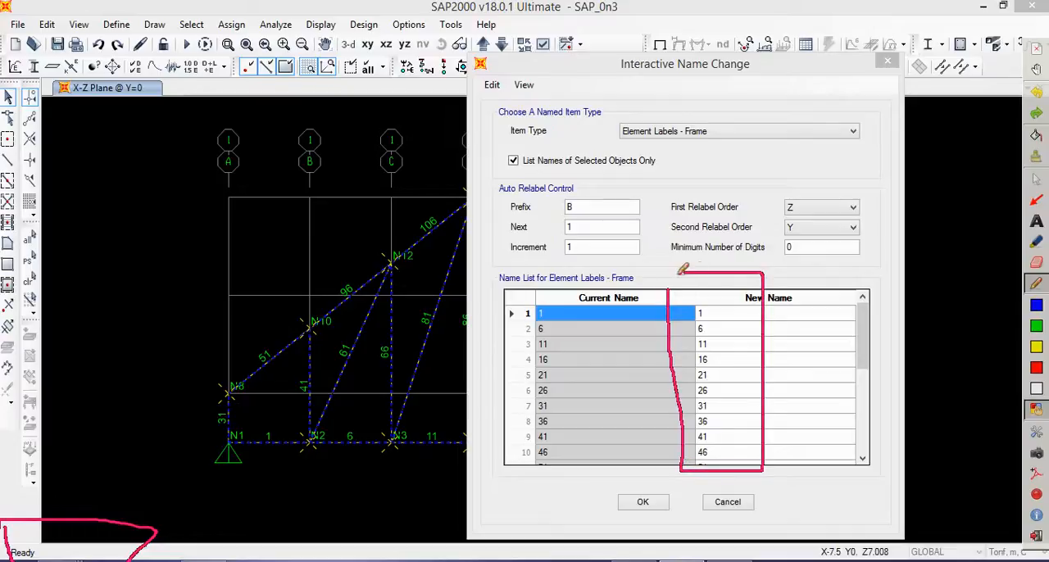
left_click(1035, 179)
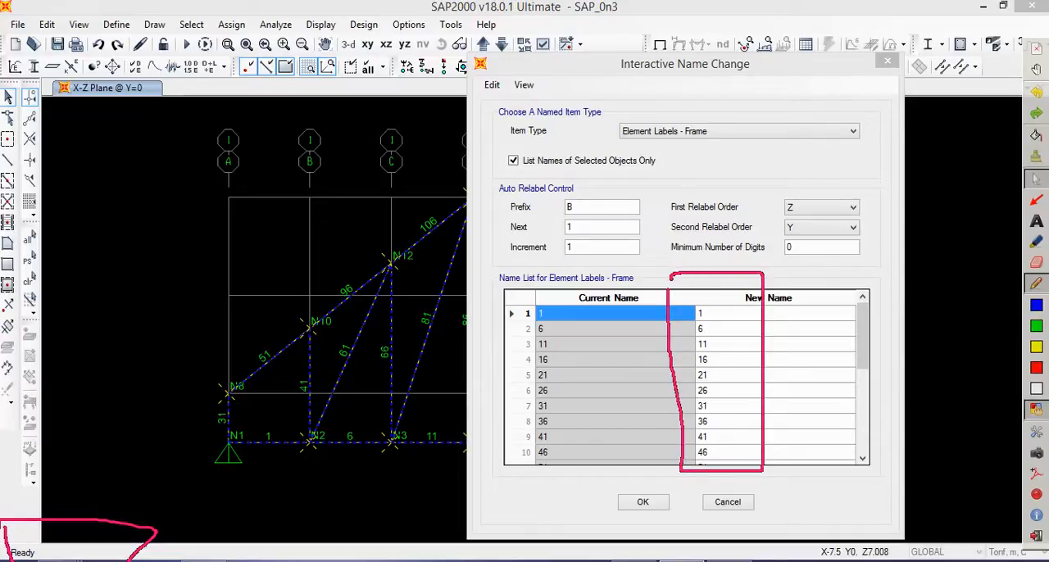
- Auto relabel all frames in the list, check the new names down to the last row and apply them
left_click(499, 85)
left_click(499, 85)
mouse_move(521, 260)
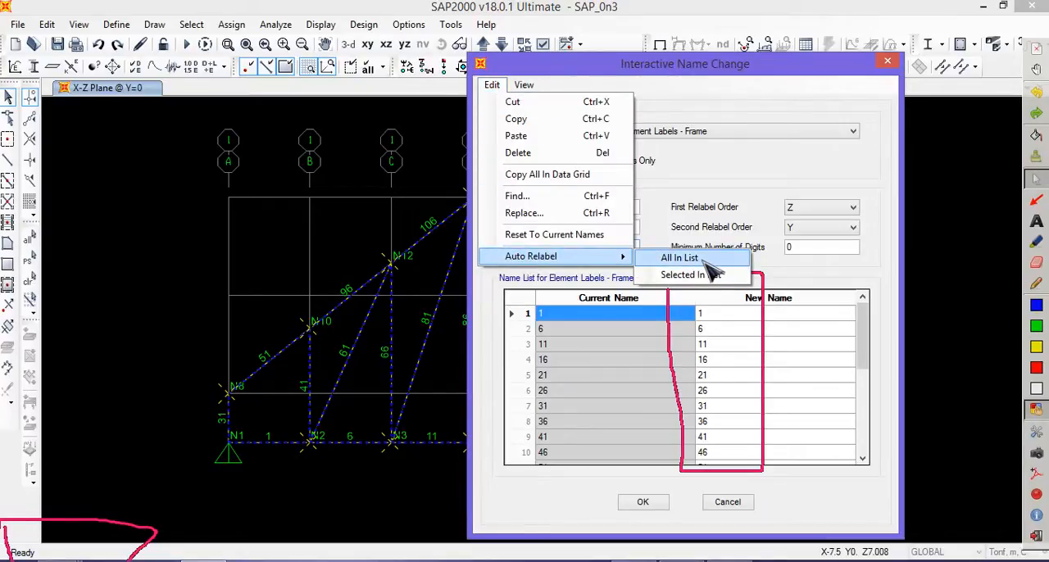
left_click(679, 258)
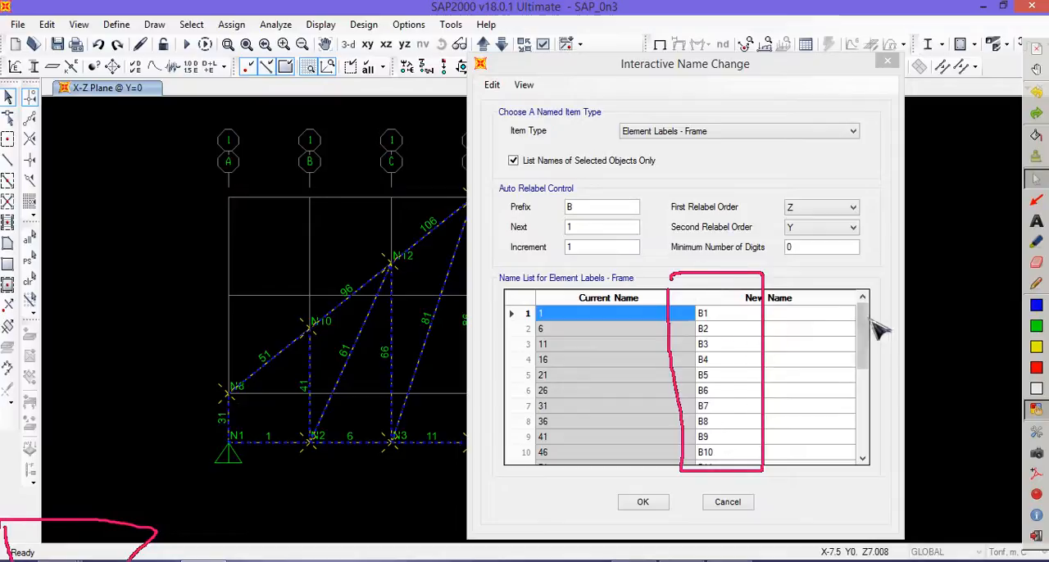
left_click_drag(871, 331, 873, 434)
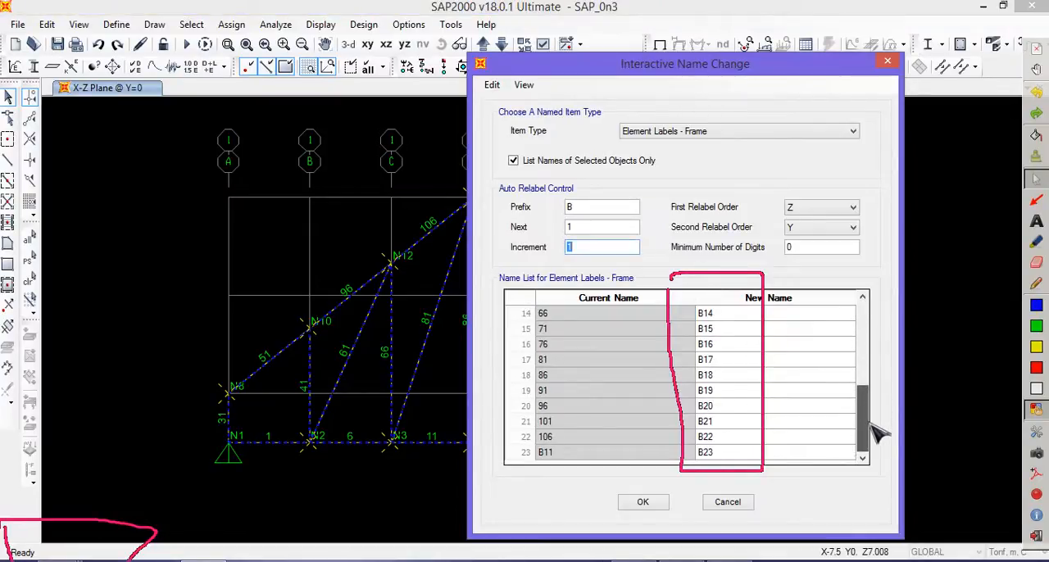
left_click(642, 501)
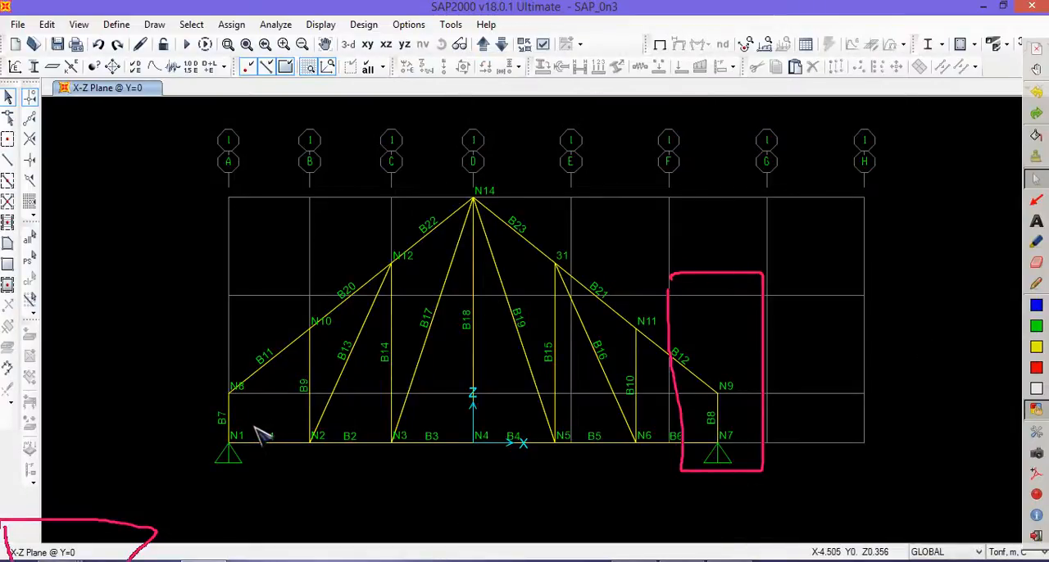
- Circle the labels B22, N11, N9 and N6 in the truss view, then erase all annotations
left_click(1035, 284)
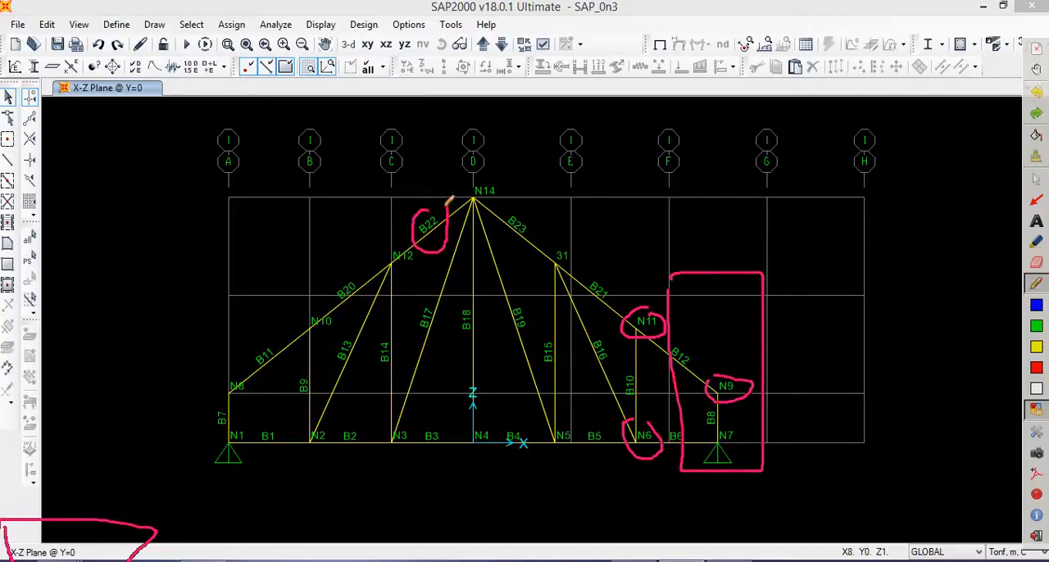
left_click(1036, 178)
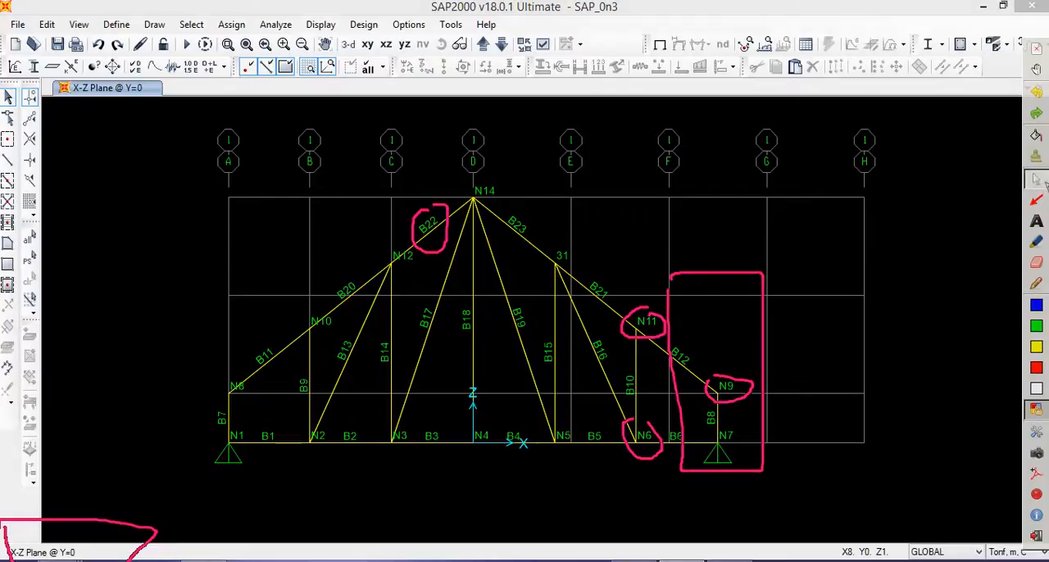
left_click(1040, 156)
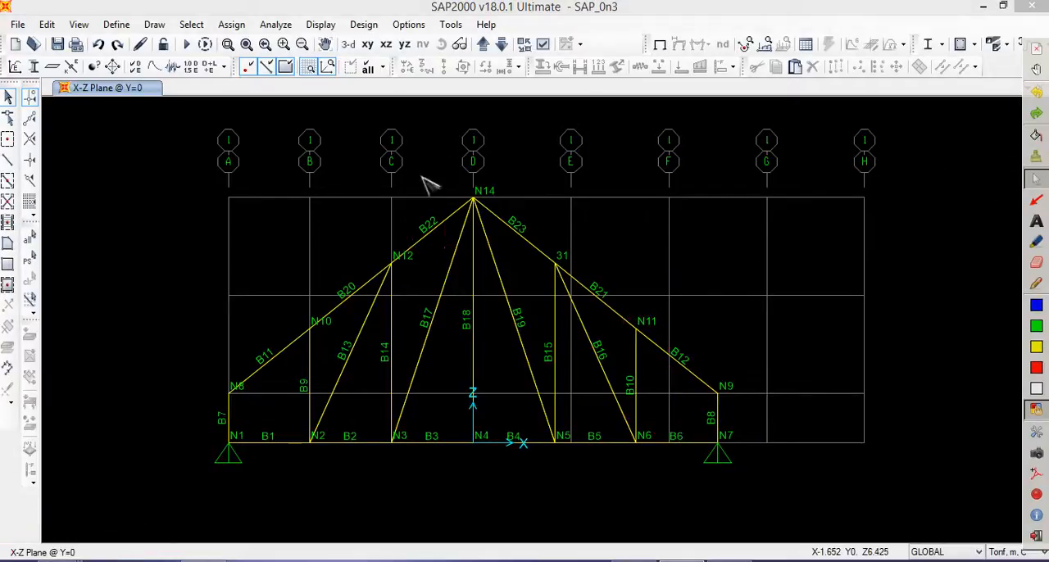
left_click(48, 24)
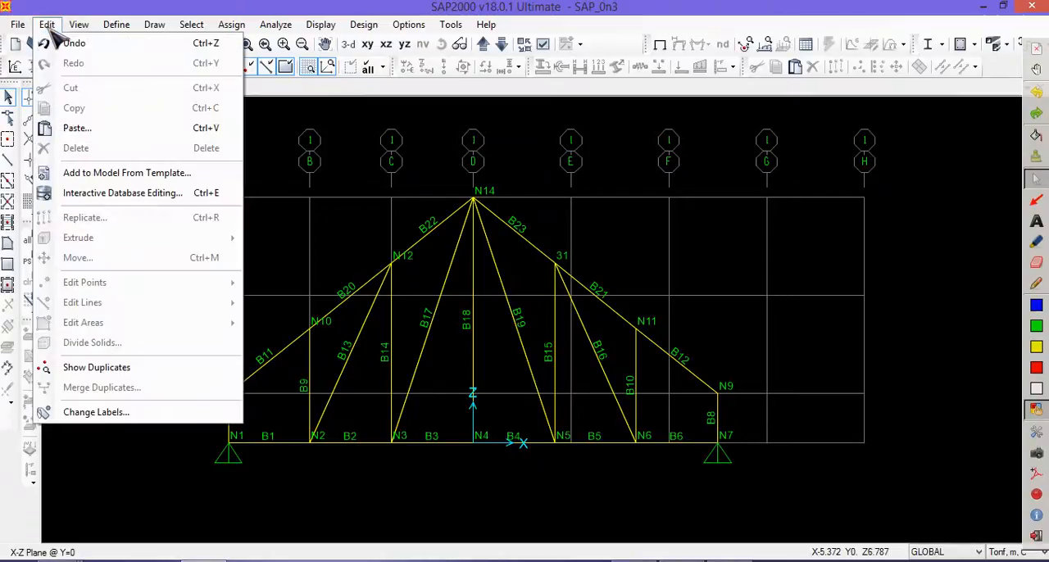
left_click(587, 153)
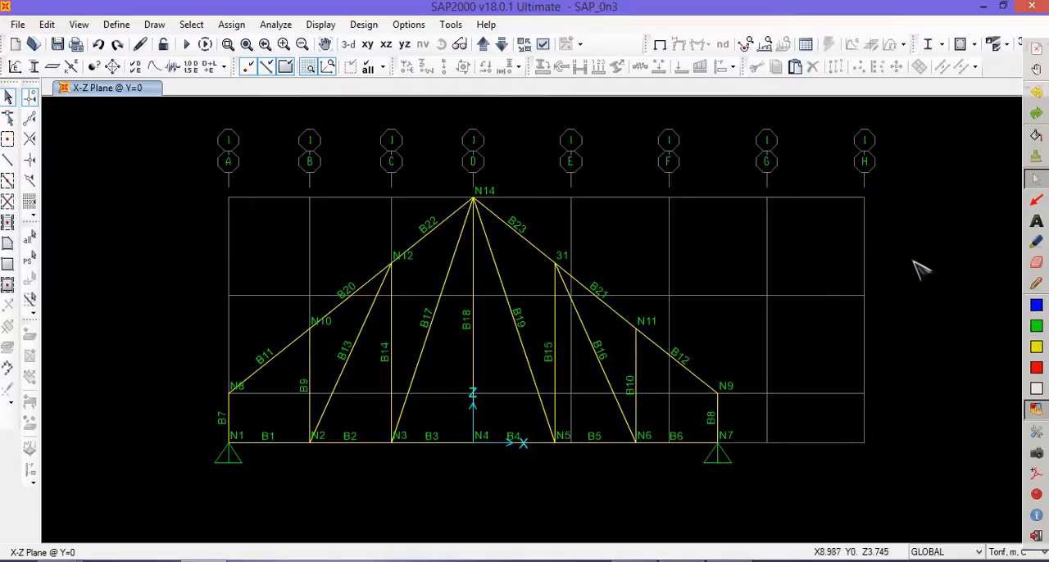
left_click_drag(910, 250, 190, 113)
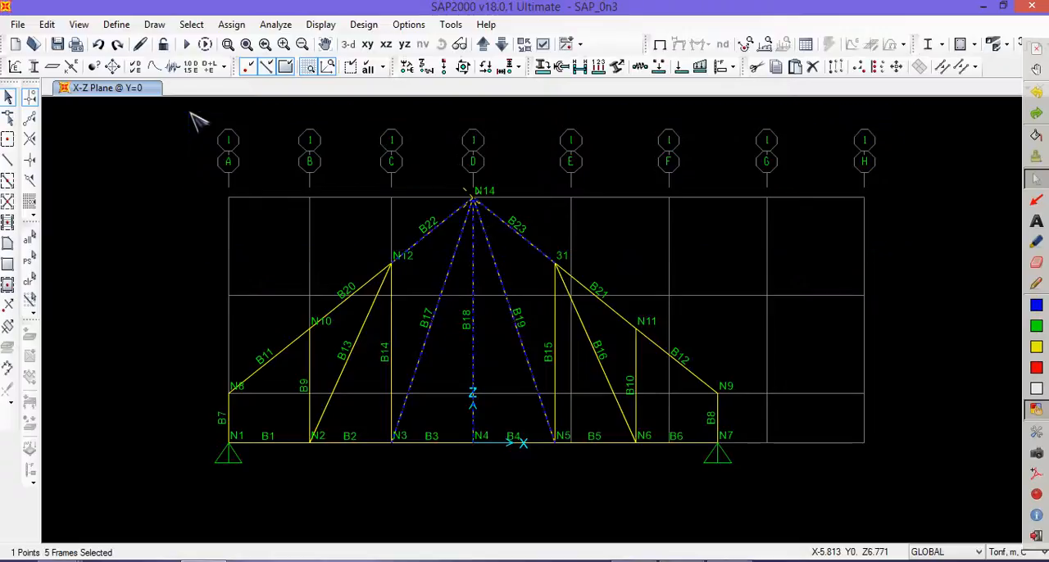
key("ctrl+q")
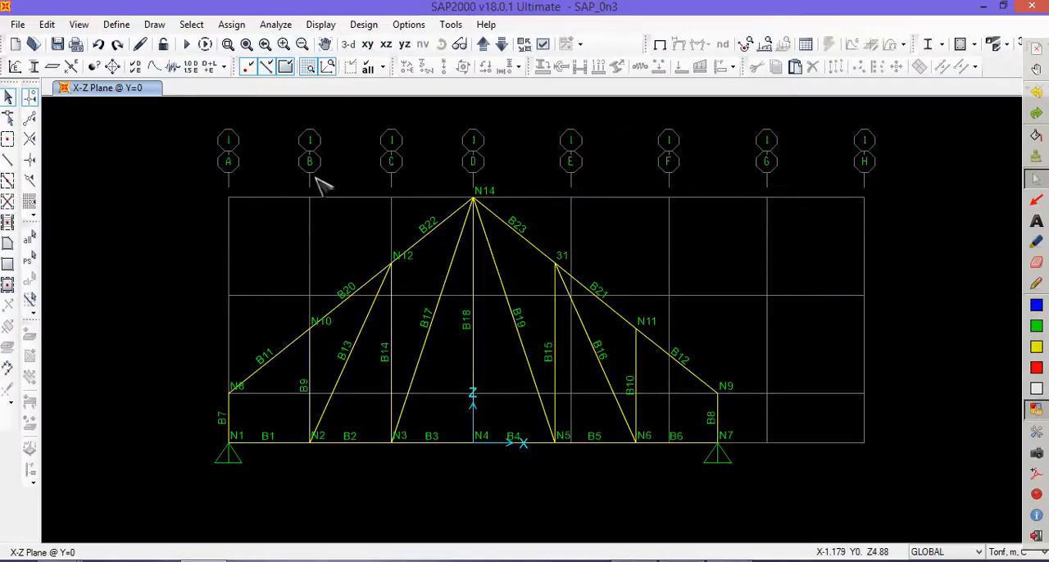
left_click(79, 24)
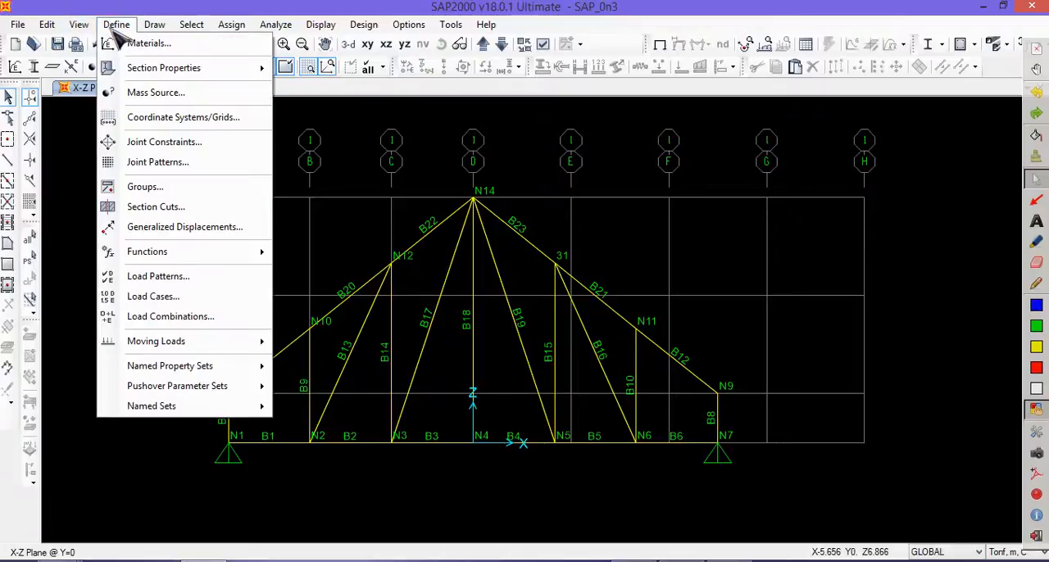
left_click(115, 25)
left_click(154, 25)
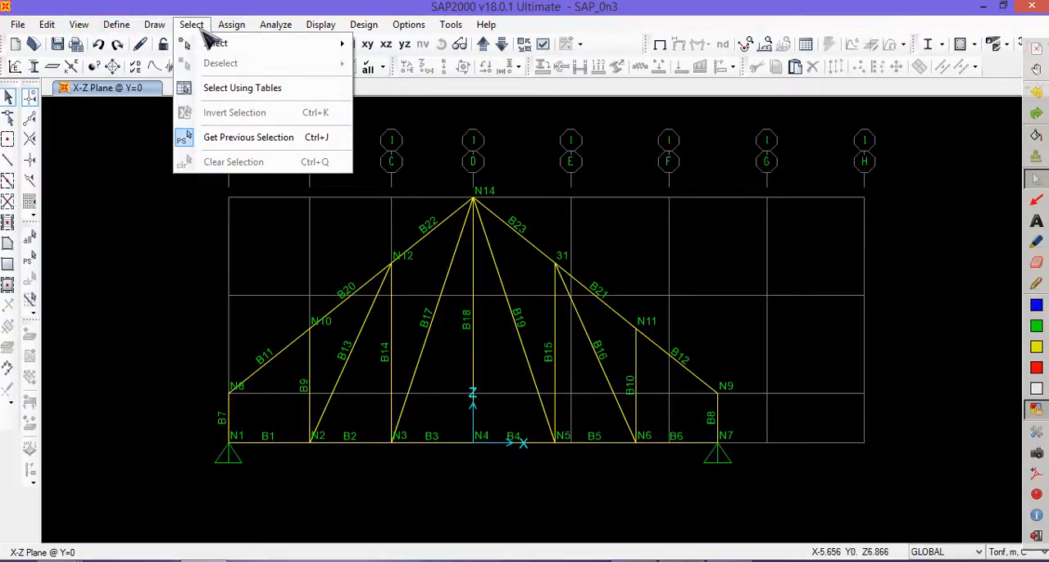
left_click(201, 27)
left_click(232, 25)
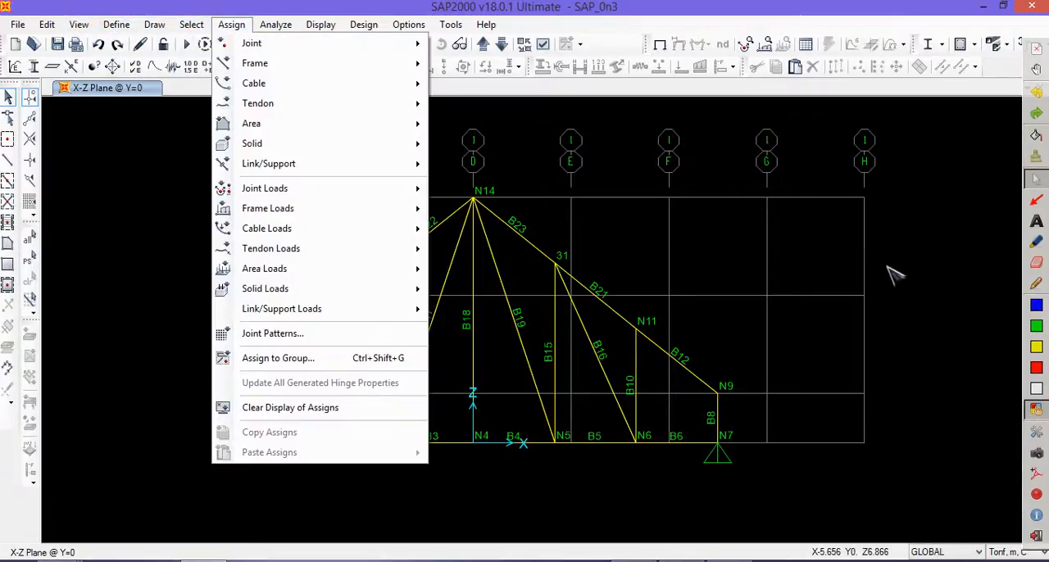
left_click(926, 381)
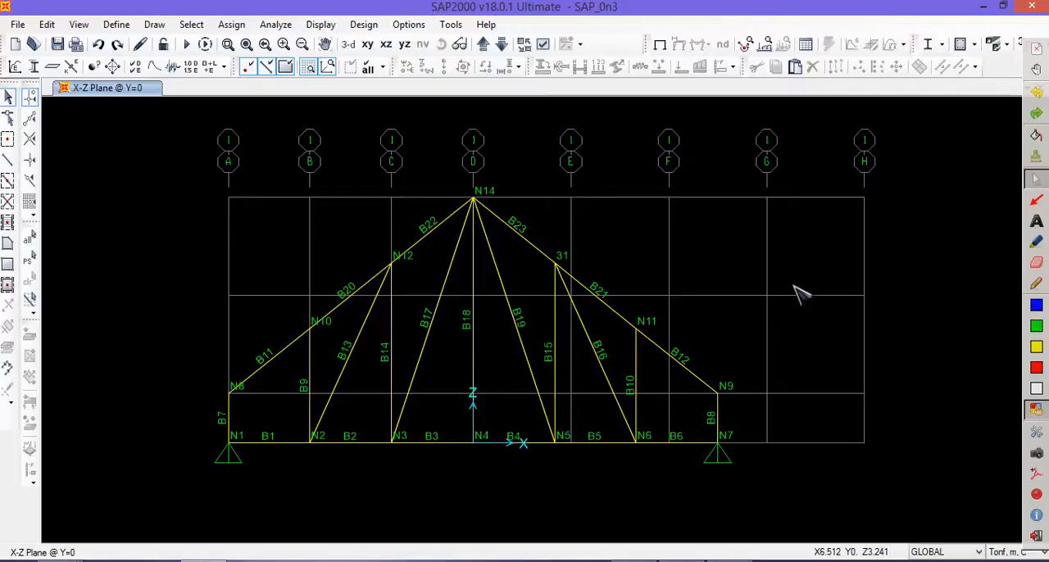
- Try two crossing-window selections over the truss, one from beyond B12 and one from beyond N9, clearing the selection after each
left_click_drag(890, 344, 208, 120)
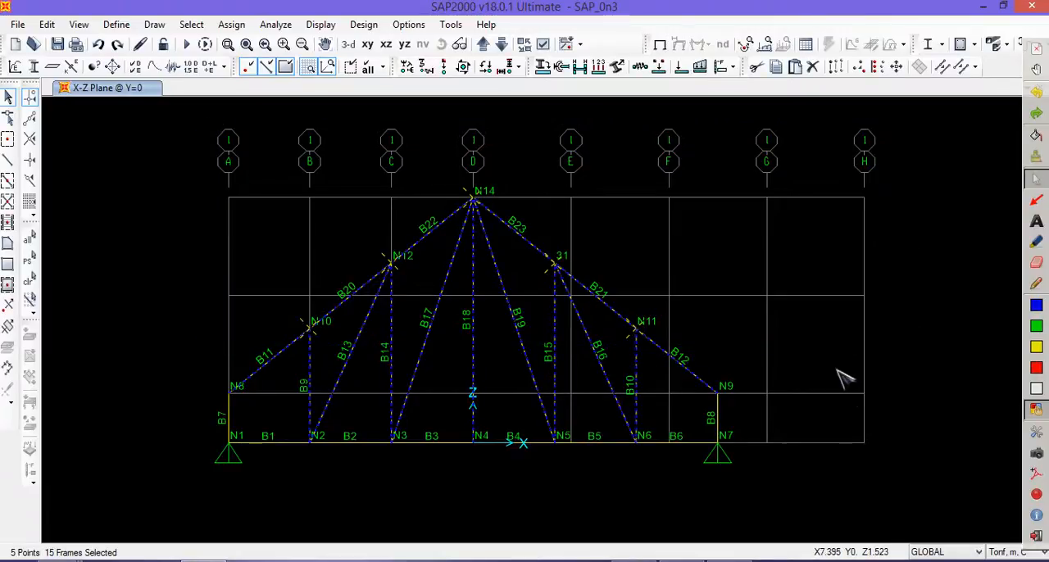
key("Escape")
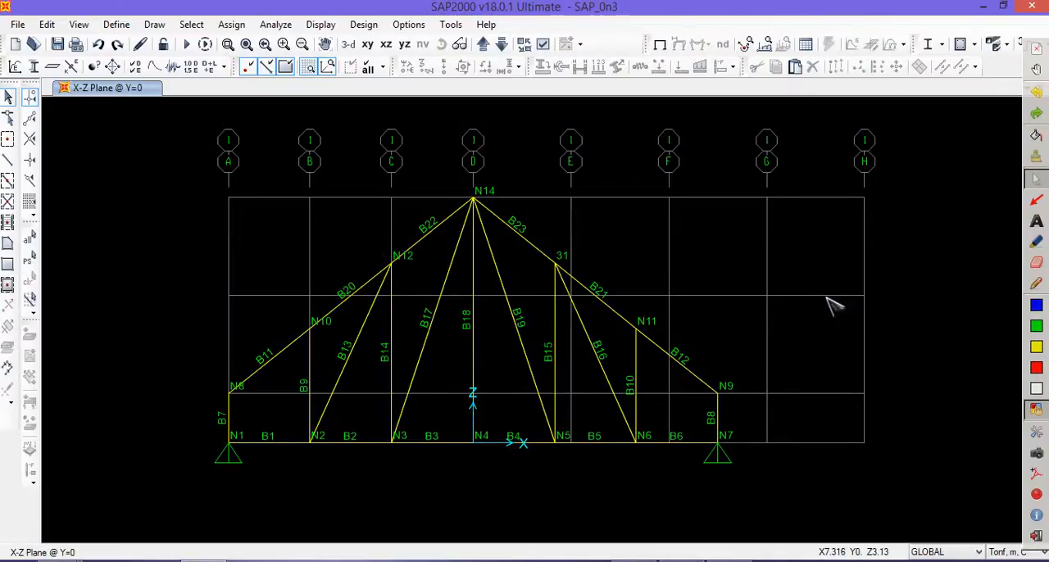
left_click_drag(829, 418, 355, 171)
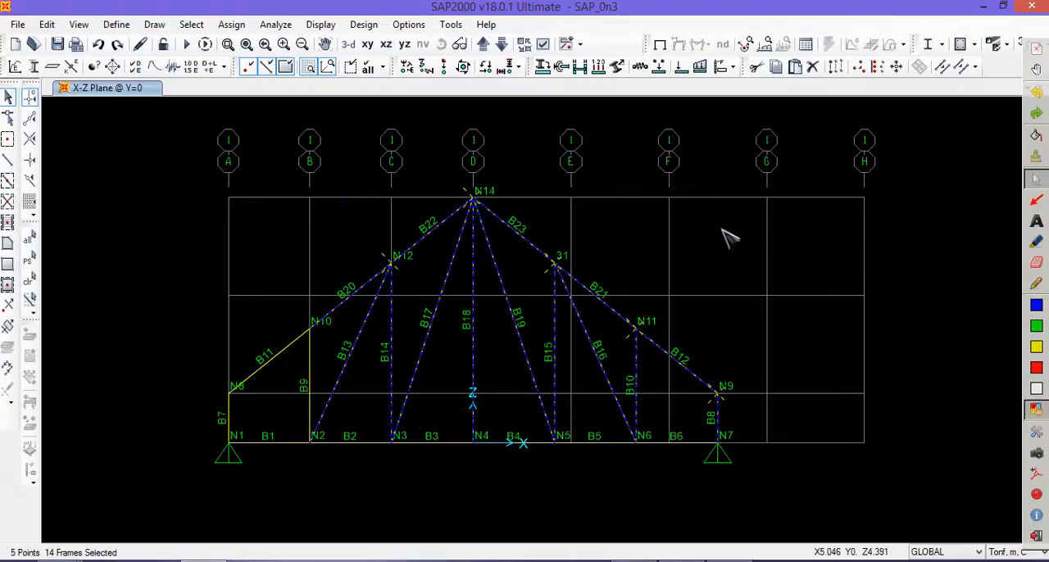
key("ctrl+q")
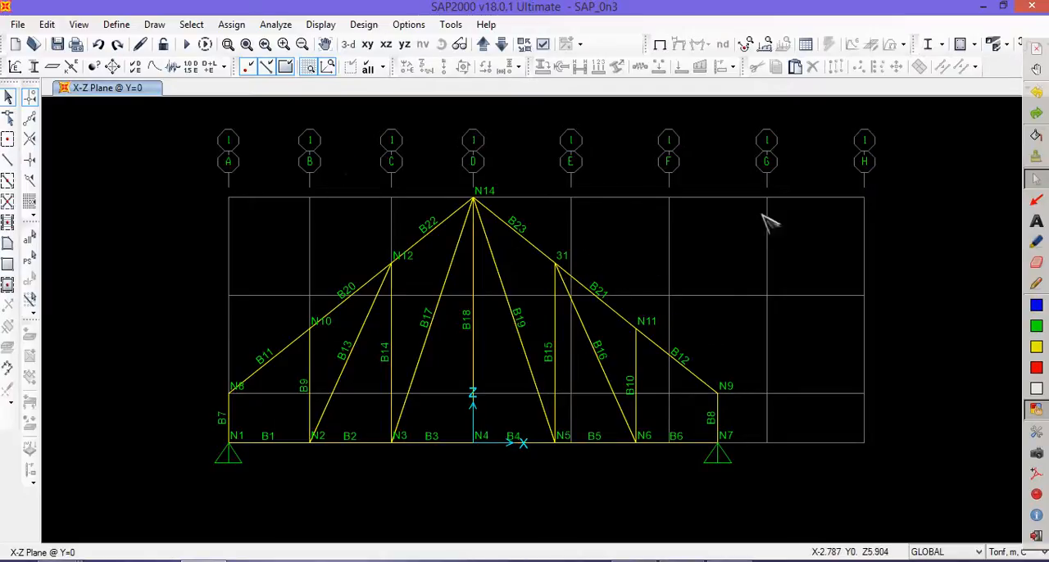
- Activate the pencil annotation tool for marking up the truss view
left_click(1035, 283)
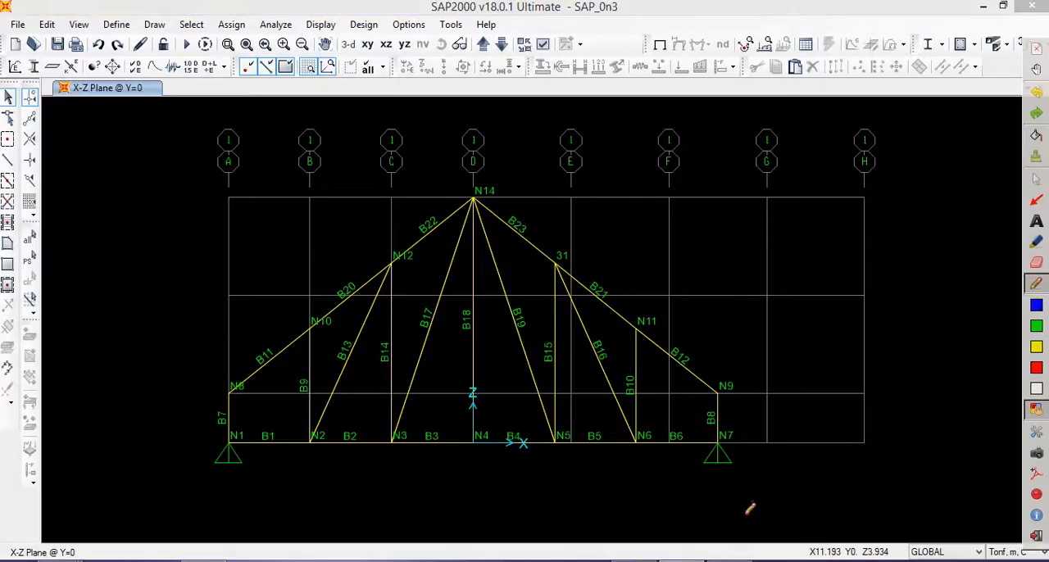